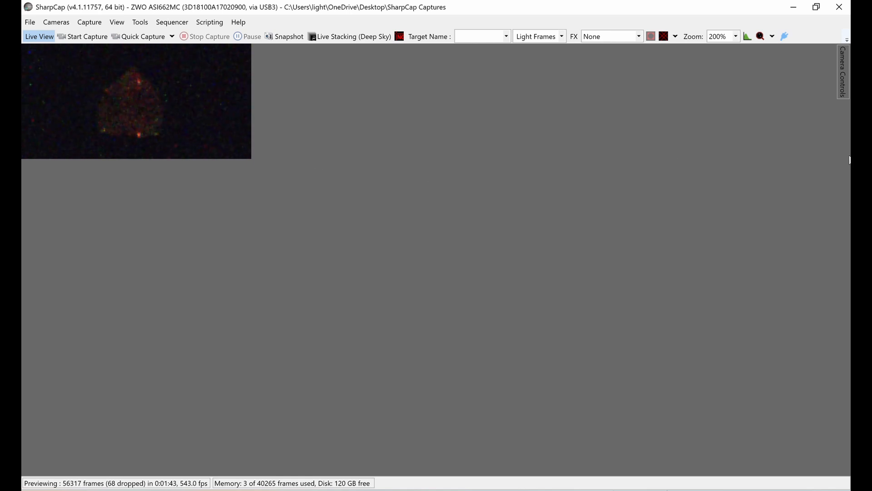
# - Lower the camera gain to its minimum
pyautogui.moveTo(841, 79)
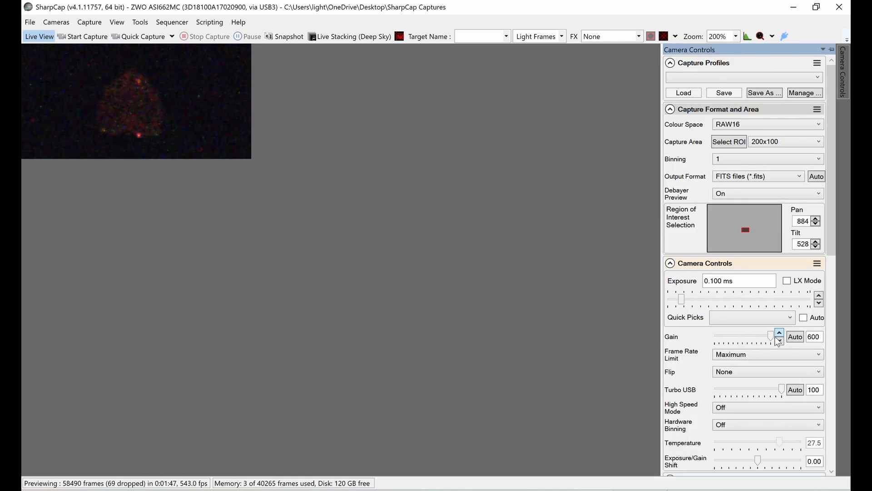
pyautogui.moveTo(773, 338)
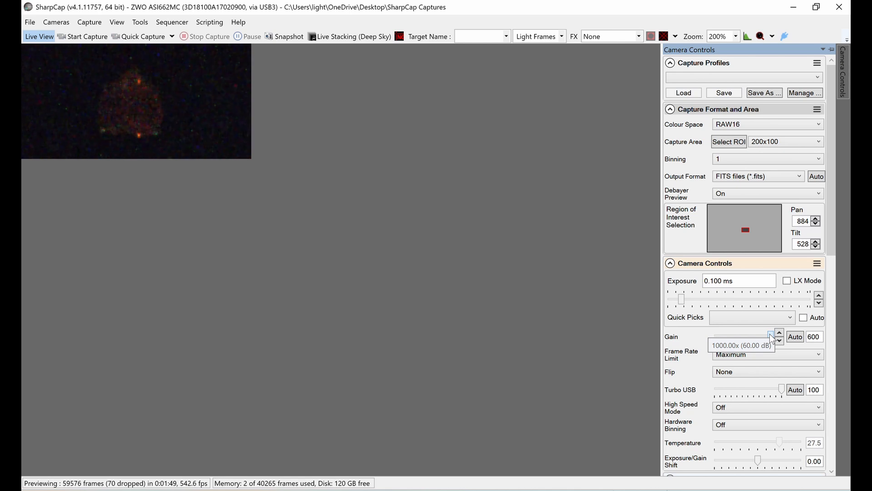
pyautogui.moveTo(773, 339); pyautogui.dragTo(713, 341)
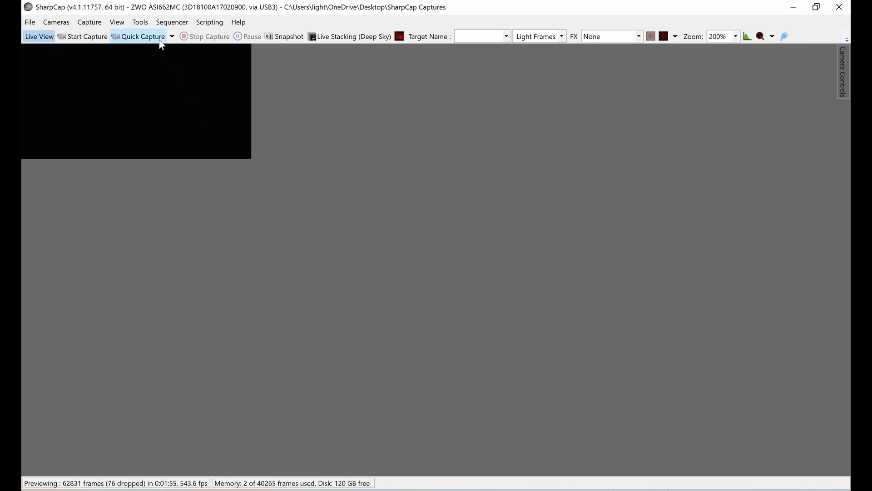
# - Record an unlimited quick capture of the sample's fluorescence and stop it after a few seconds
pyautogui.click(172, 36)
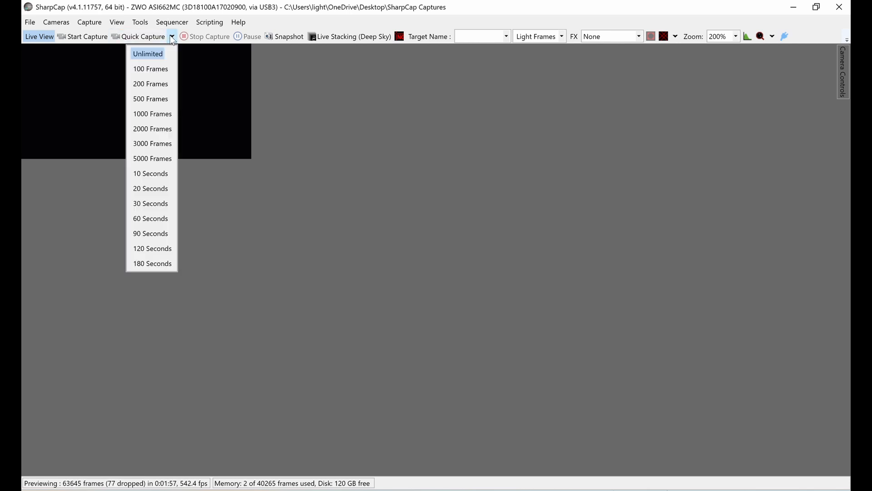
pyautogui.click(152, 52)
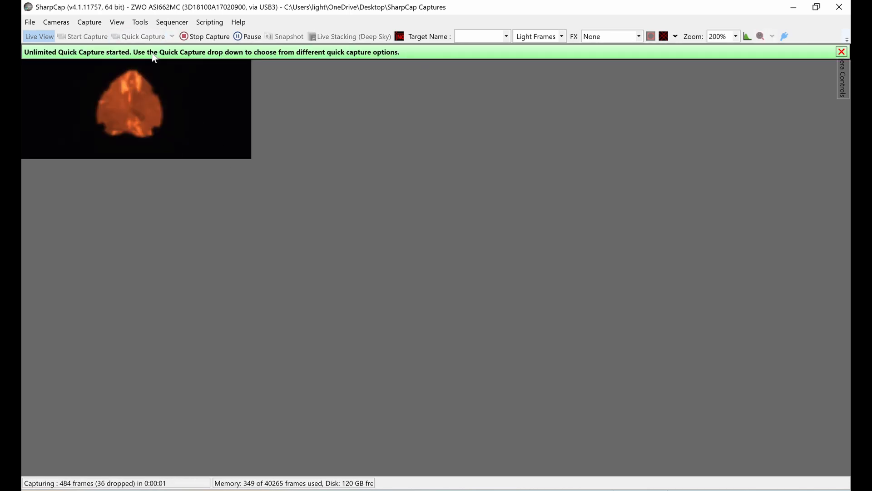
pyautogui.click(197, 40)
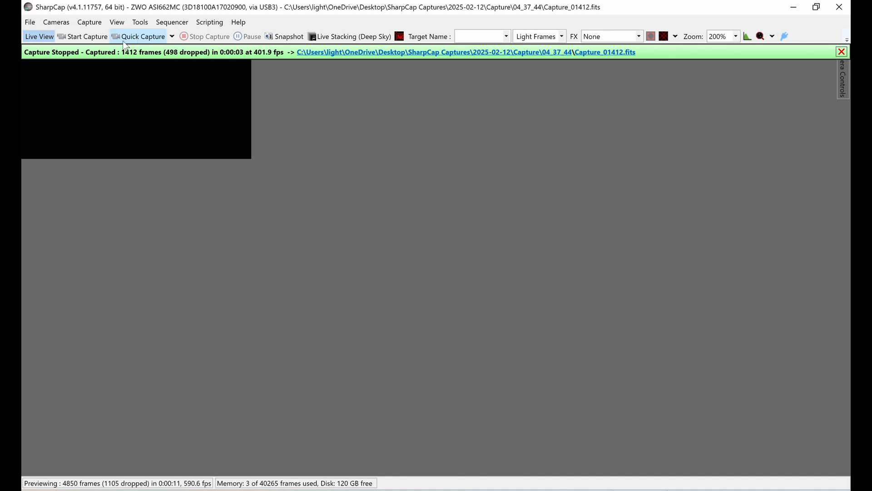
# - Open the folder holding the finished capture's FITS files and bring up Advanced Renamer beside it
pyautogui.click(483, 55)
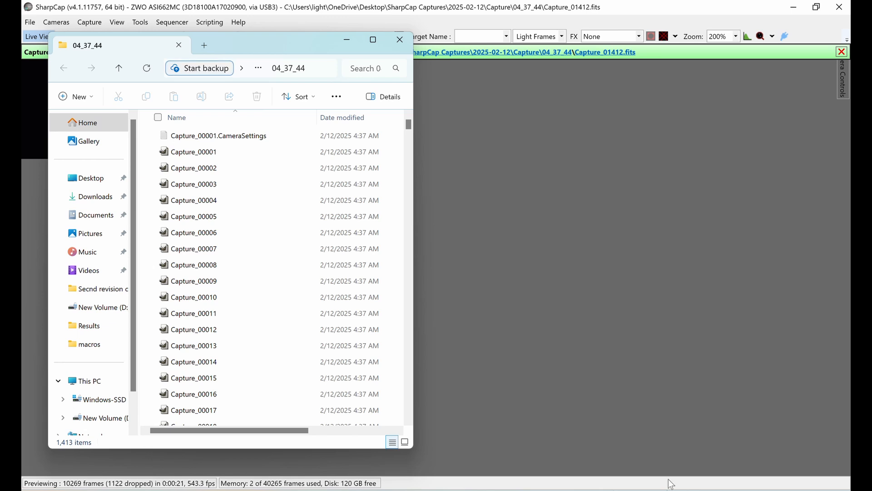
pyautogui.click(645, 489)
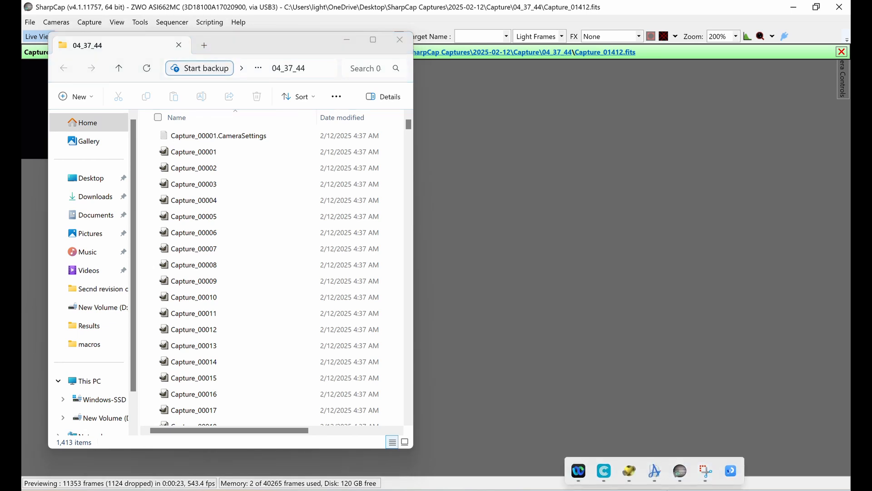
pyautogui.click(656, 472)
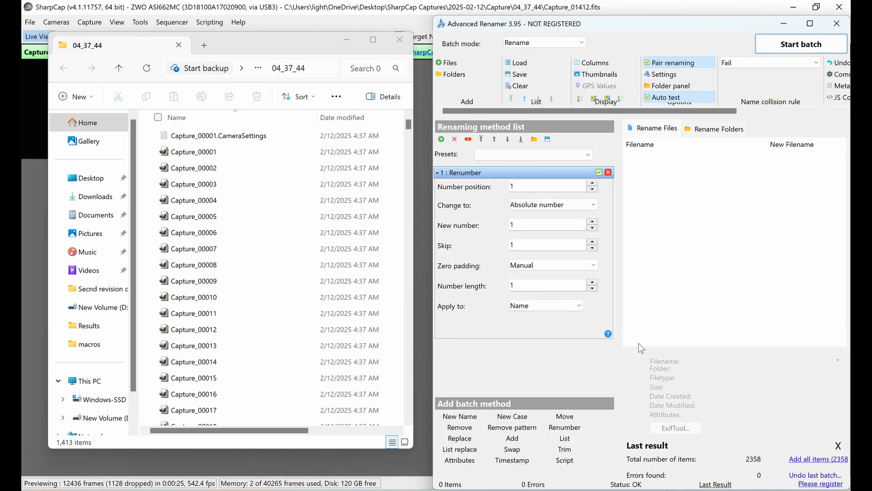
# - Permanently delete the Capture_00001.CameraSettings file from the 04_37_44 folder
pyautogui.click(246, 139)
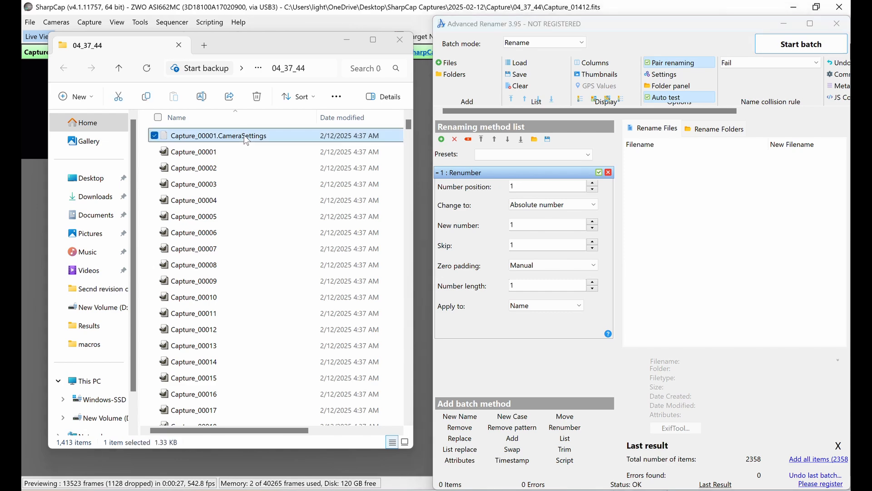
pyautogui.hotkey('shift', 'Delete')
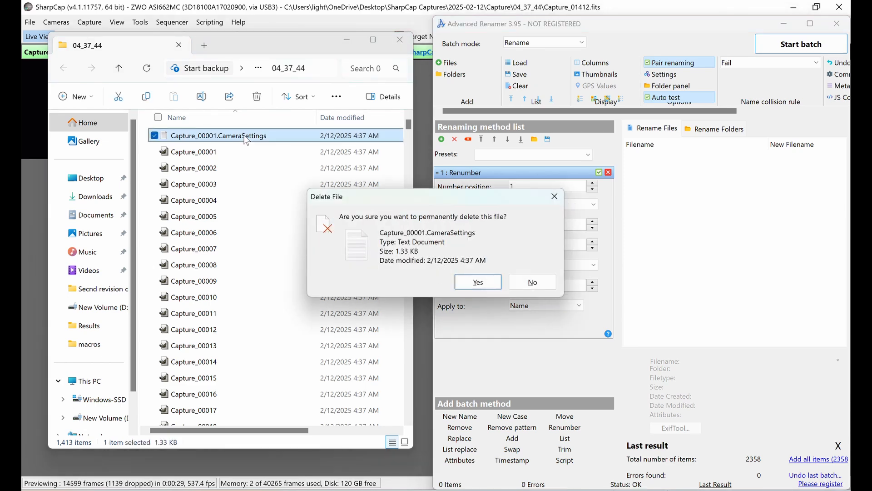
pyautogui.press('Return')
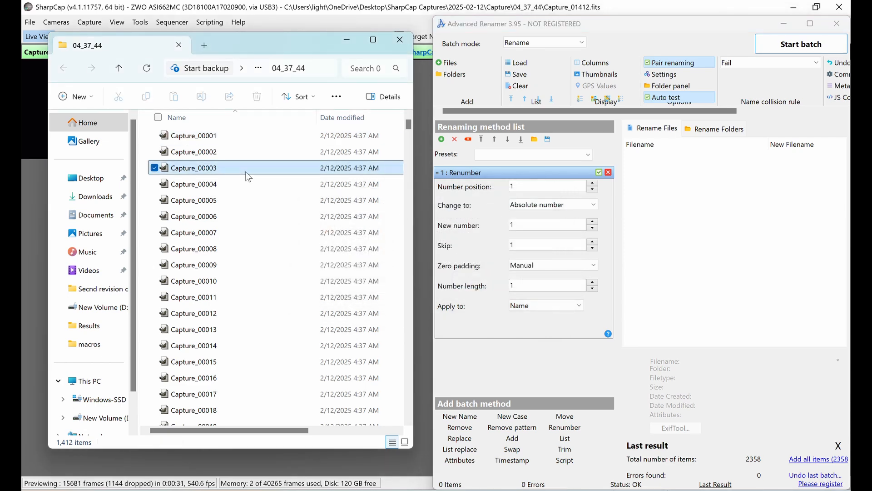
# - Add all capture images from the 04_37_44 folder to Advanced Renamer and batch-rename them with the prepared Renumber method
pyautogui.hotkey('ctrl', 'a')
pyautogui.moveTo(255, 202); pyautogui.dragTo(693, 215)
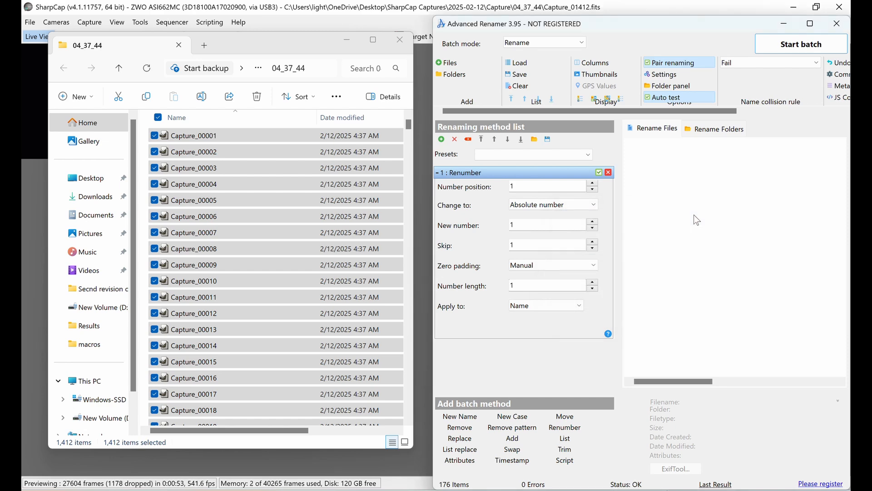
pyautogui.click(793, 52)
pyautogui.click(688, 313)
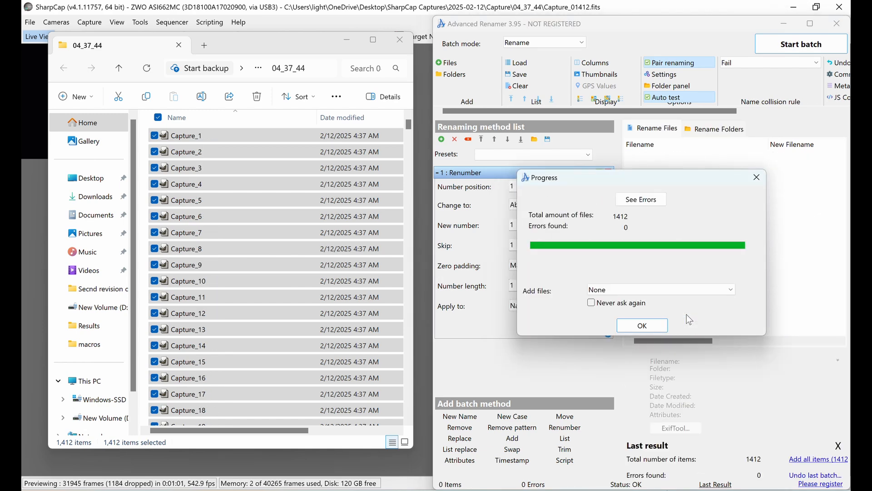
pyautogui.click(640, 326)
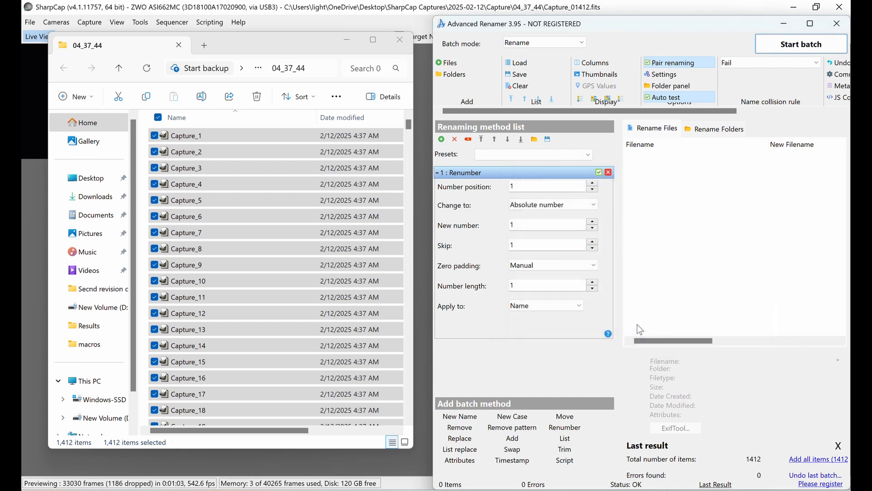
# - Switch to ImageJ and install the macro Macro_ruby_v3.ijm from the macros folder
pyautogui.click(284, 287)
pyautogui.click(285, 284)
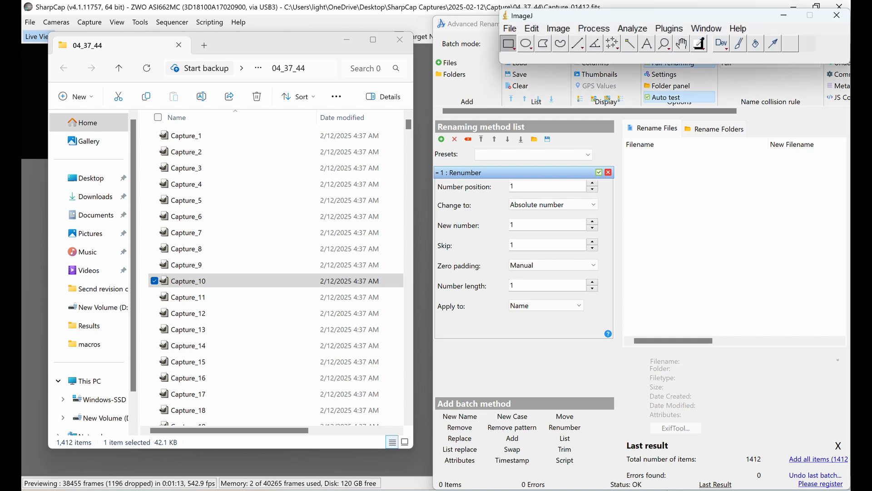
pyautogui.click(676, 29)
pyautogui.moveTo(676, 48)
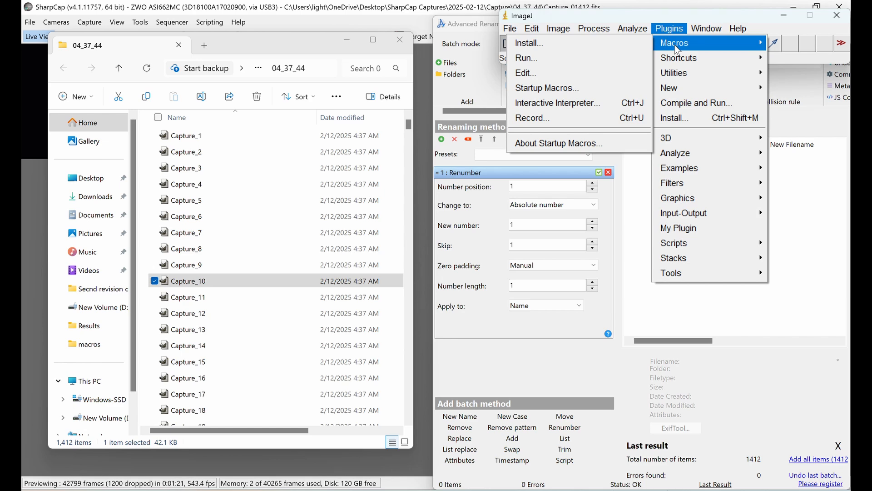
pyautogui.click(590, 42)
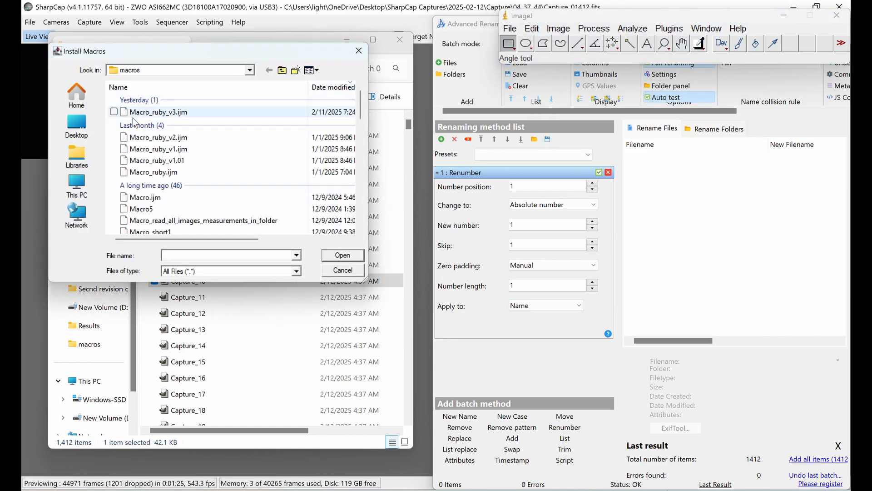
pyautogui.click(172, 117)
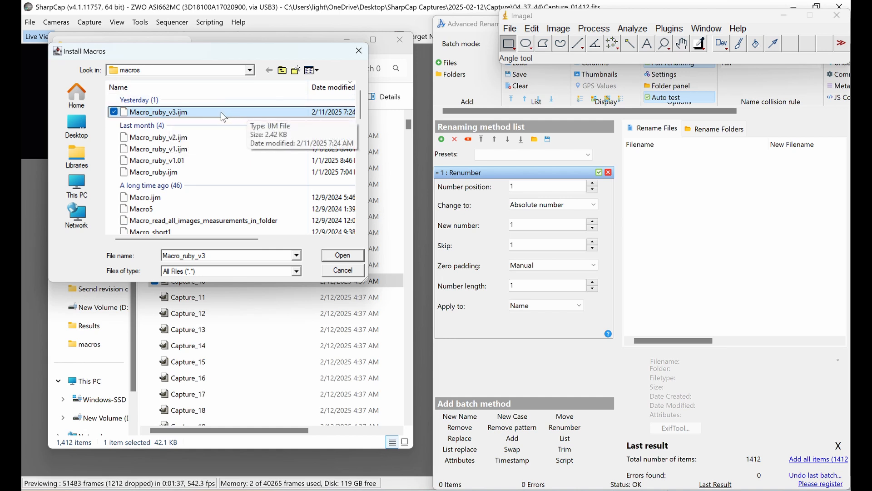
pyautogui.click(344, 256)
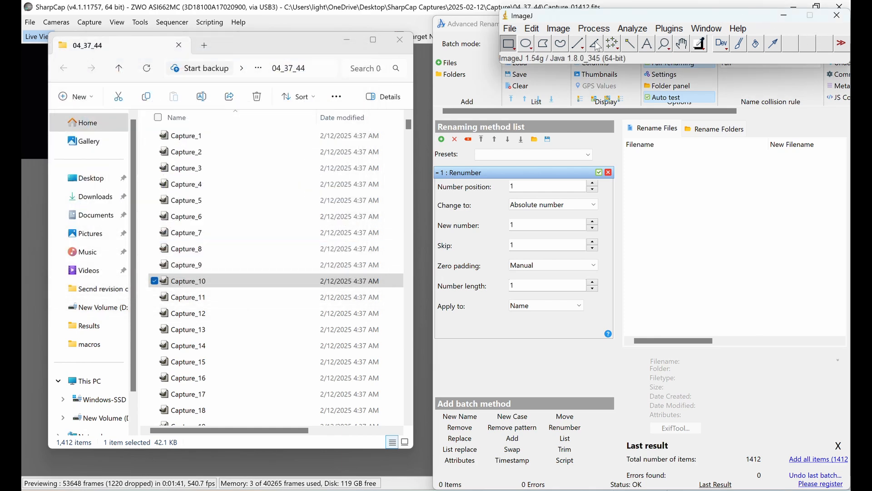
# - Run Macro_ruby_v3 and set its data path to the SharpCap Captures\2025-02-12\Capture\04_37_44 folder
pyautogui.click(669, 28)
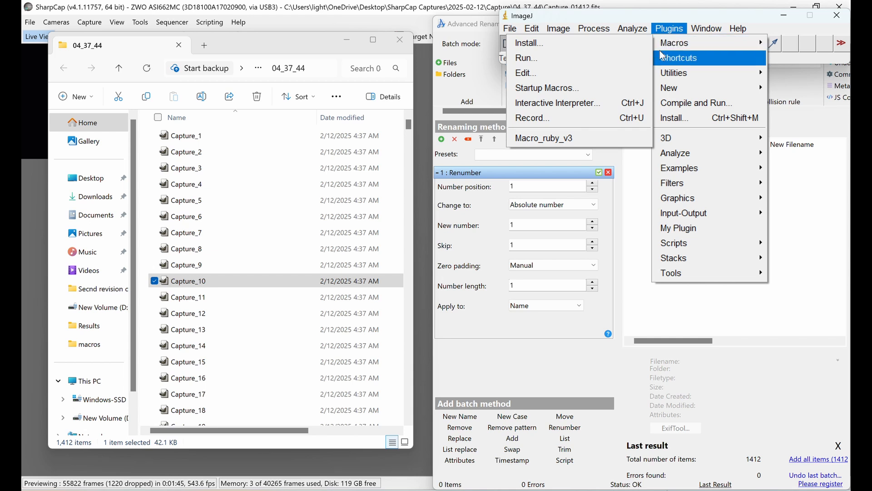
pyautogui.click(558, 138)
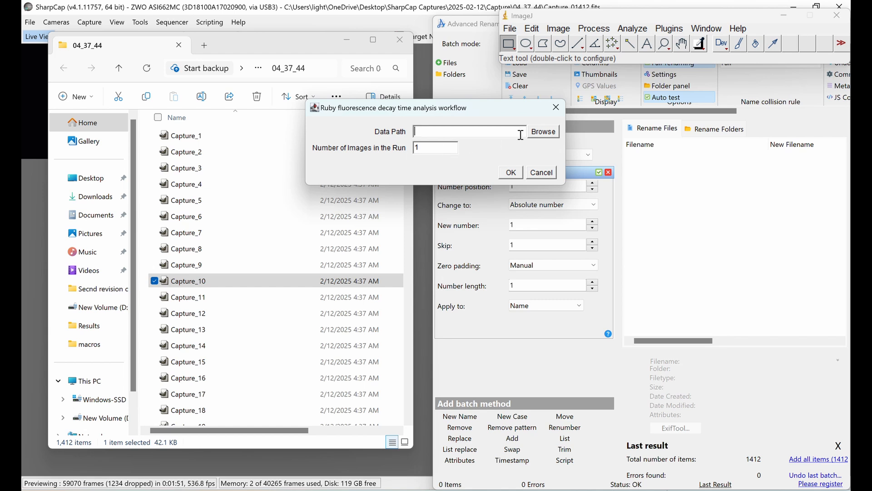
pyautogui.click(551, 137)
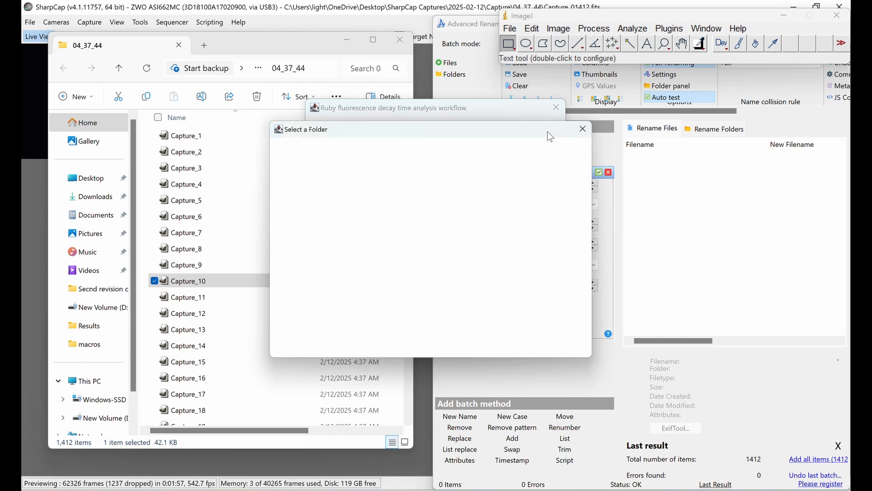
pyautogui.click(522, 152)
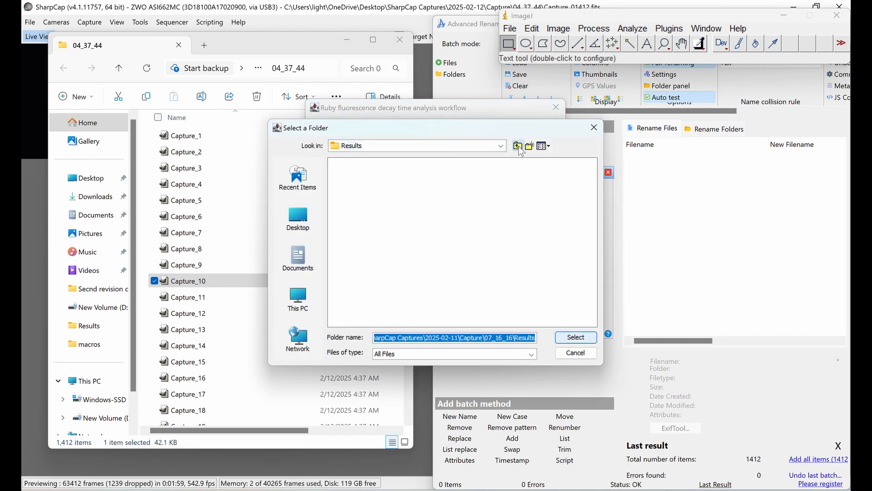
pyautogui.click(521, 152)
pyautogui.click(522, 152)
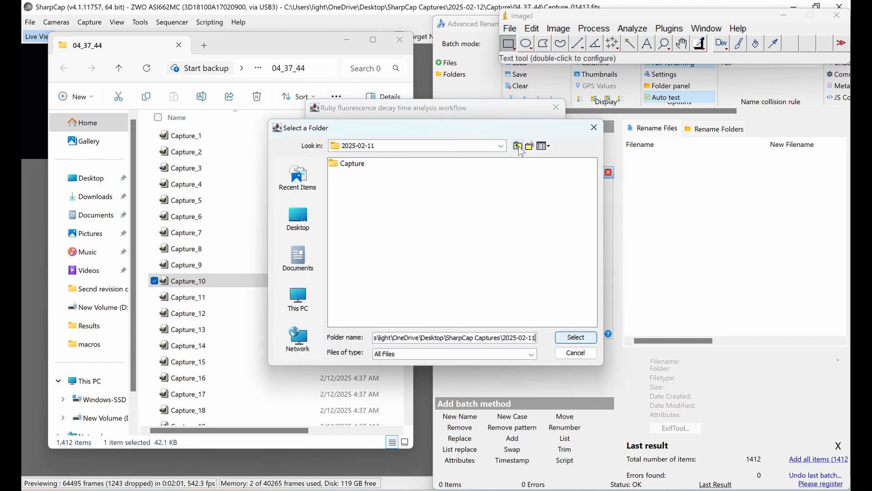
pyautogui.click(522, 152)
pyautogui.hscroll(3, 514, 255)
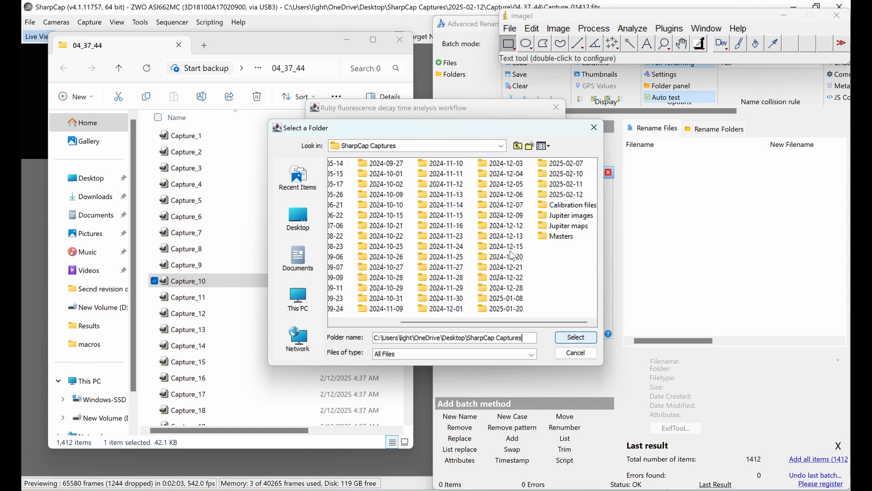
pyautogui.doubleClick(561, 195)
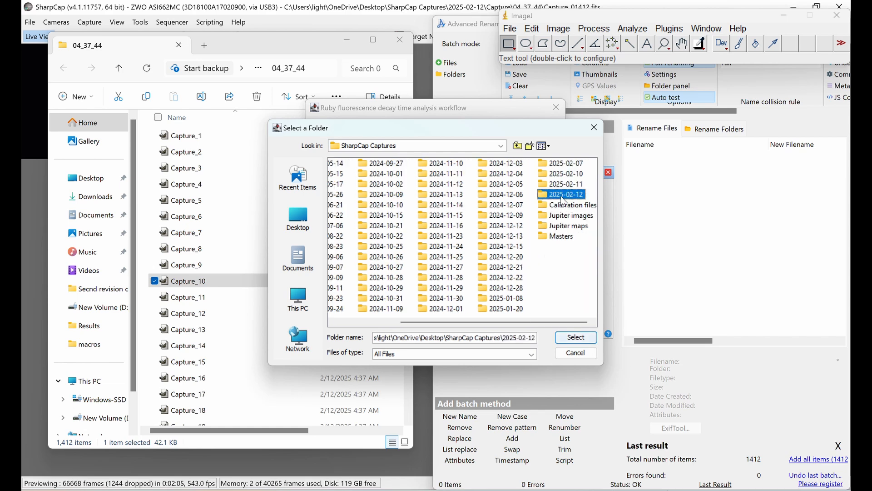
pyautogui.doubleClick(358, 164)
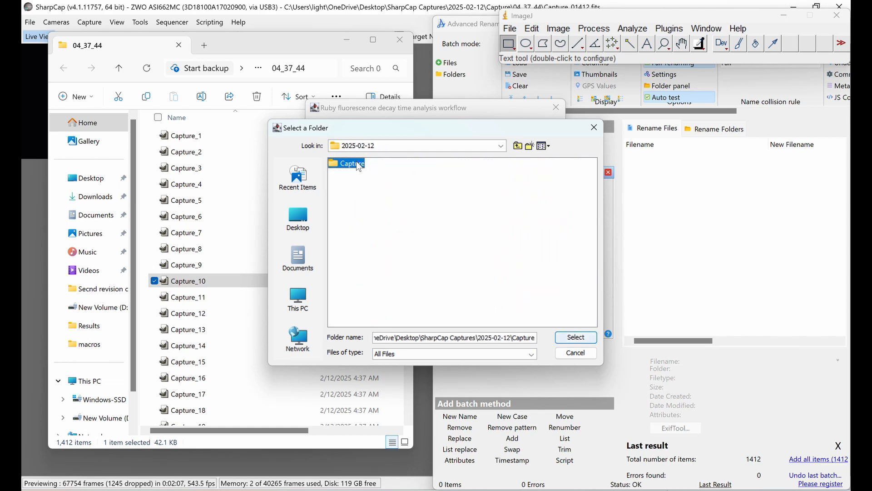
pyautogui.click(358, 164)
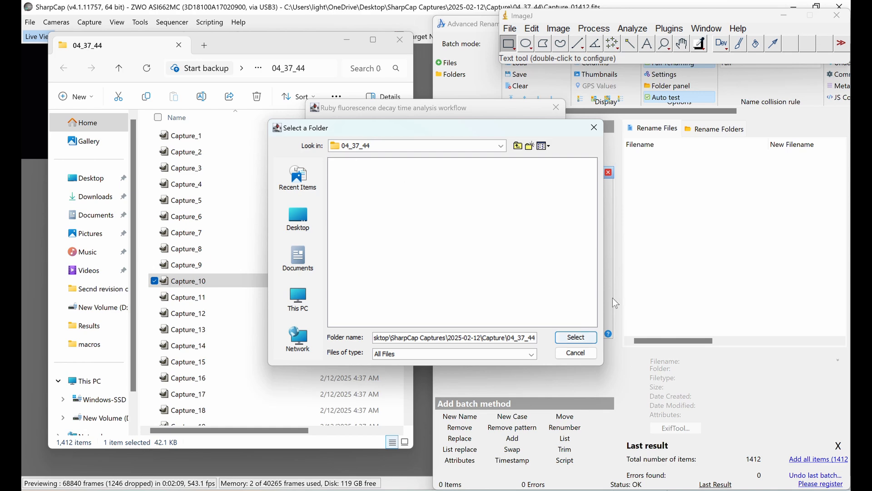
pyautogui.click(578, 338)
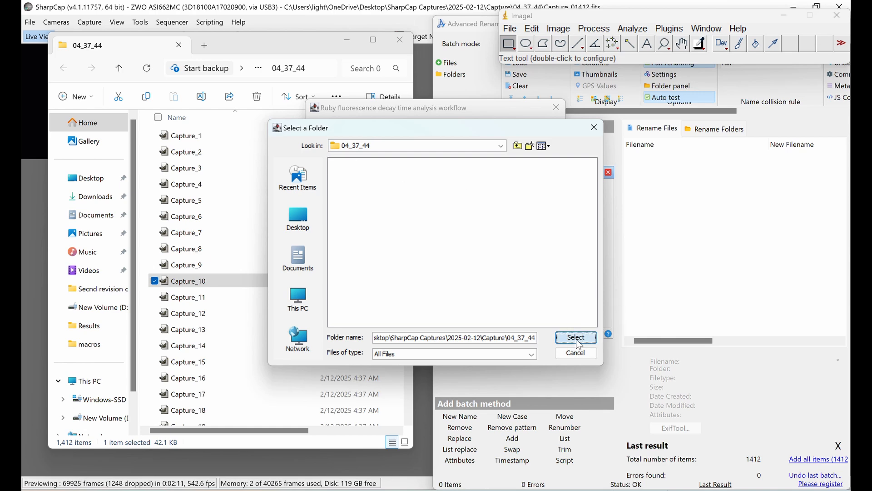
# - Set the number of images in the run to 12 and start the ruby fluorescence decay analysis
pyautogui.click(435, 149)
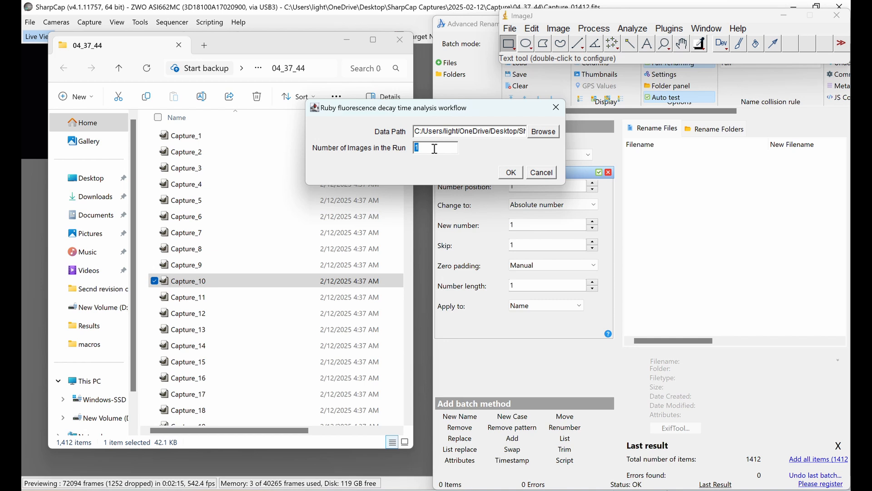
pyautogui.write('12')
pyautogui.click(511, 173)
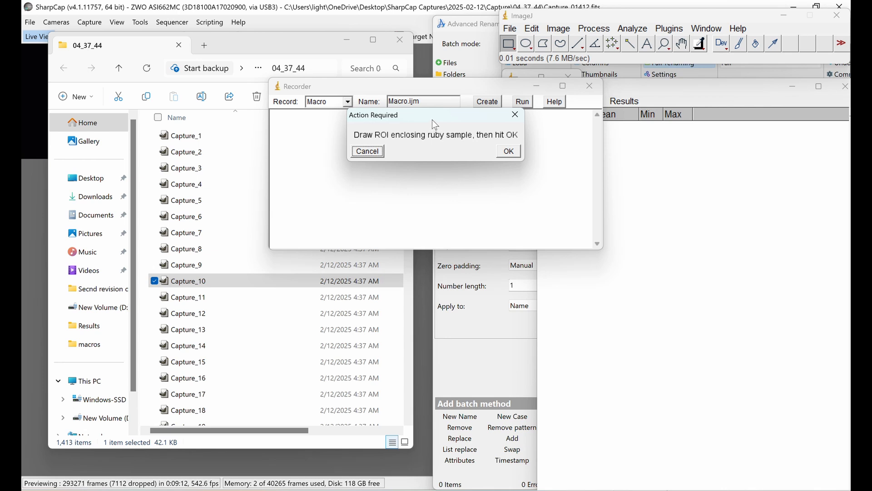
# - Uncover the ruby image and draw a rectangular ROI of about 43 by 39 pixels around the sample
pyautogui.moveTo(449, 91); pyautogui.dragTo(253, 156)
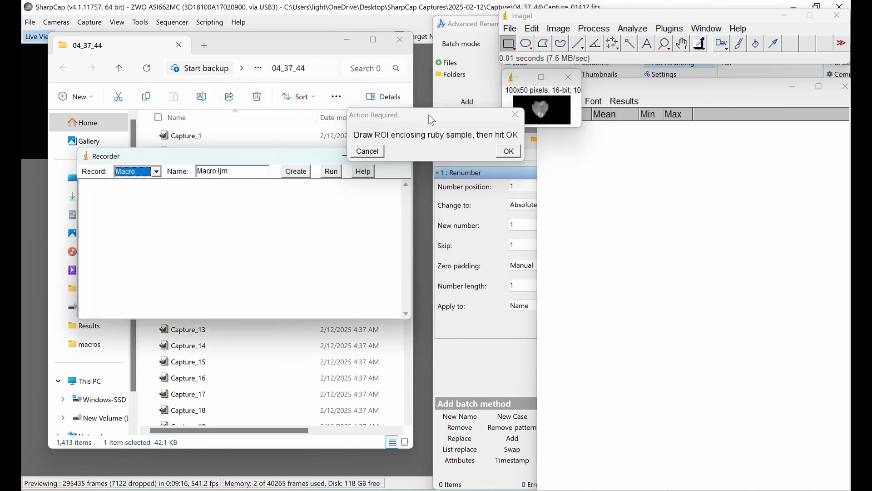
pyautogui.moveTo(423, 115); pyautogui.dragTo(484, 175)
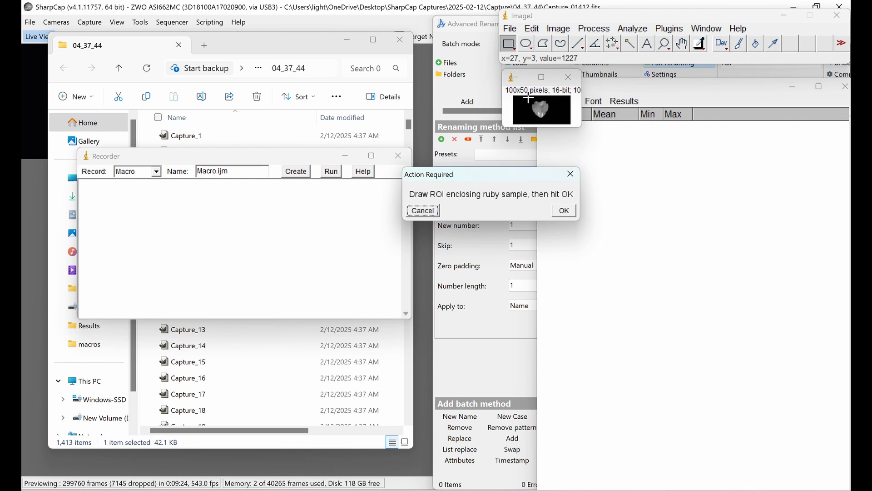
pyautogui.moveTo(528, 98); pyautogui.dragTo(553, 121)
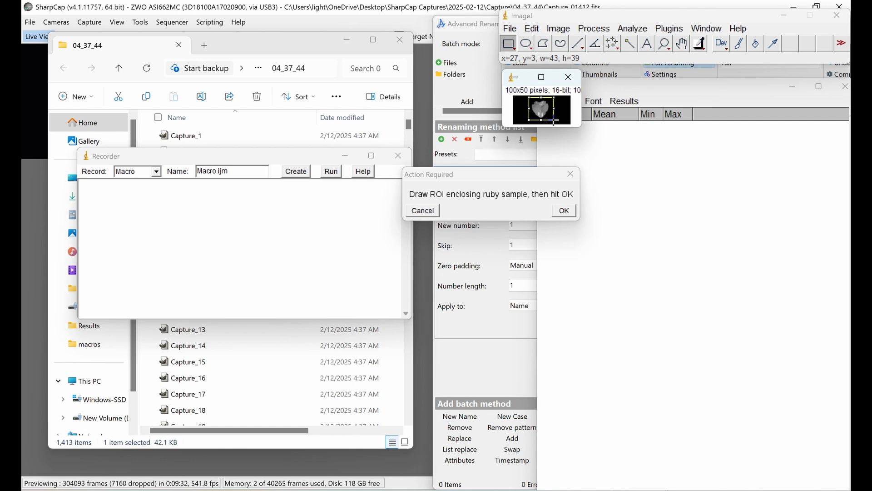
# - Accept the ROI enclosing the ruby sample and copy the log's decay data rows from 392.1943 through 421.7172
pyautogui.moveTo(553, 122); pyautogui.dragTo(554, 122)
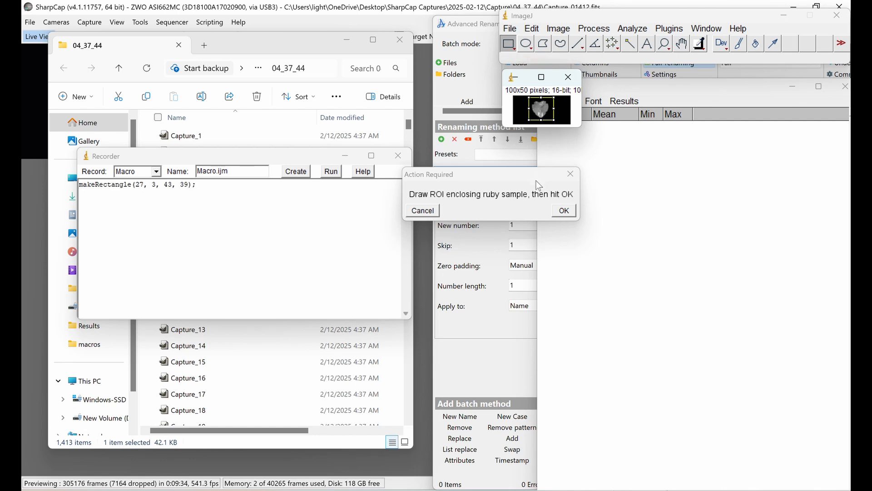
pyautogui.click(565, 213)
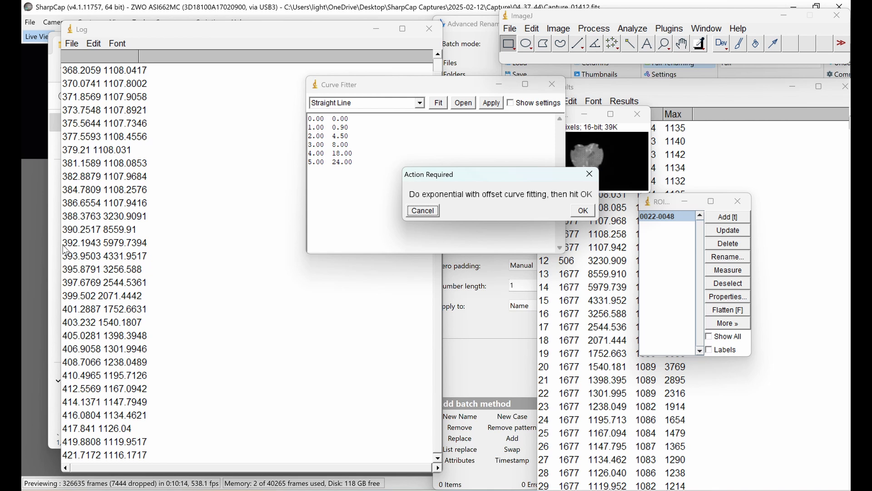
pyautogui.moveTo(66, 249); pyautogui.dragTo(118, 471)
pyautogui.hotkey('ctrl', 'c')
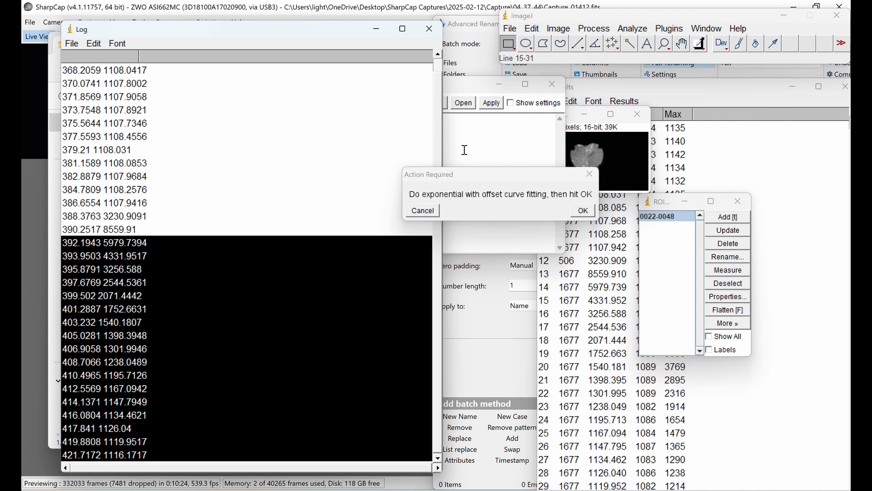
# - Replace the sample data in the Curve Fitter with the copied decay data
pyautogui.click(524, 136)
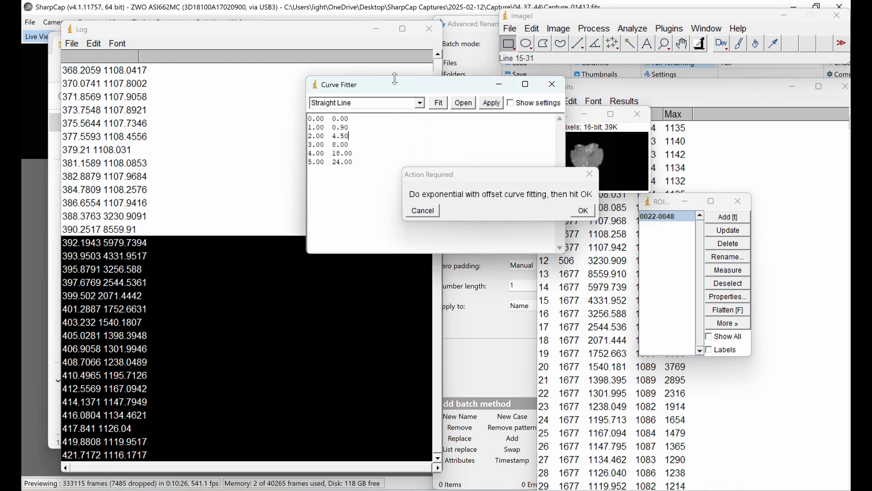
pyautogui.moveTo(397, 80); pyautogui.dragTo(269, 106)
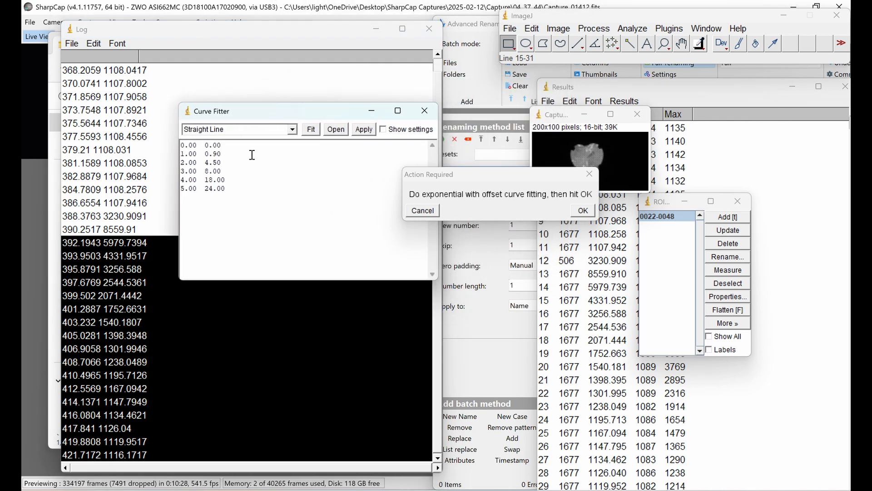
pyautogui.hotkey('ctrl', 'a')
pyautogui.press('Delete')
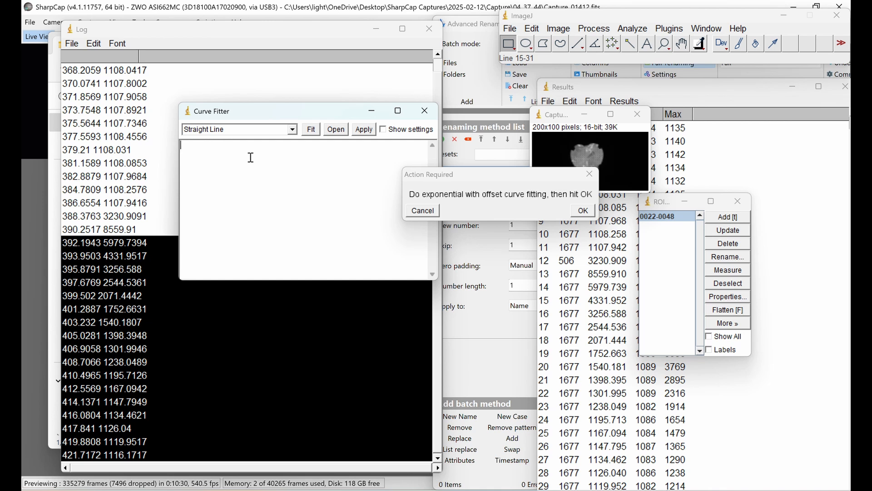
pyautogui.hotkey('ctrl', 'v')
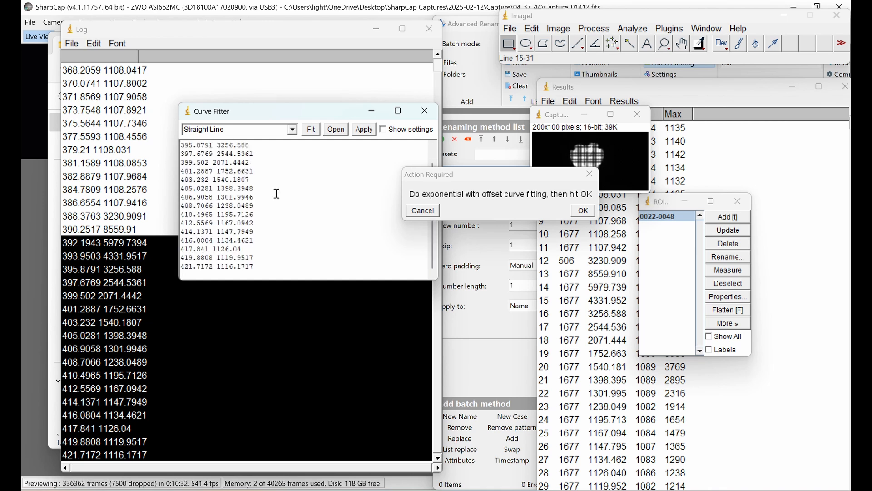
# - Fit the decay data with the Exponential with Offset function
pyautogui.click(293, 130)
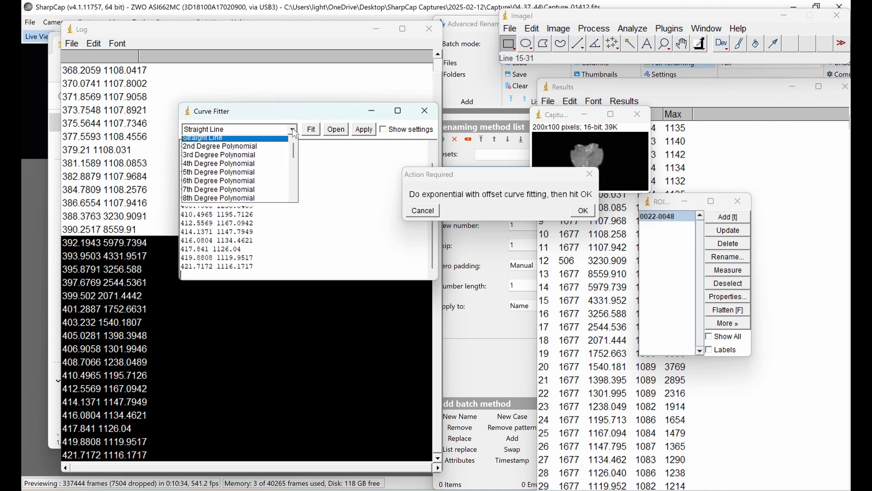
pyautogui.scroll(-1, 282, 181)
pyautogui.scroll(-3, 281, 181)
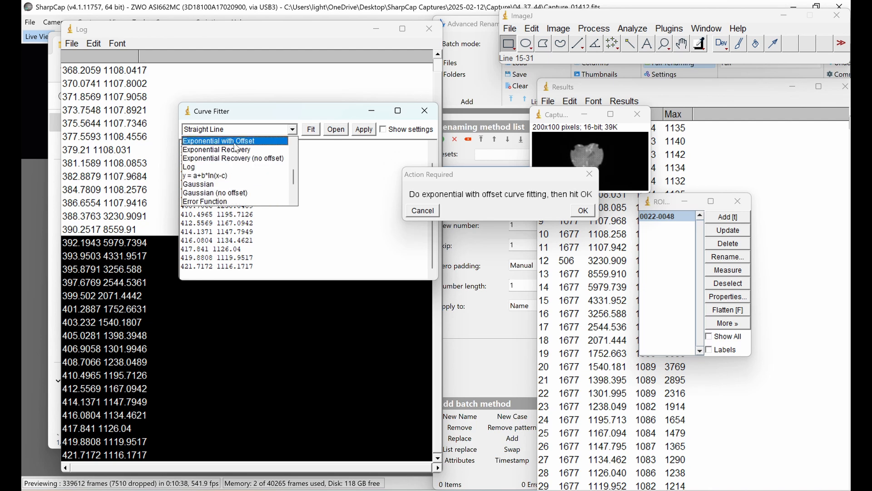
pyautogui.click(236, 143)
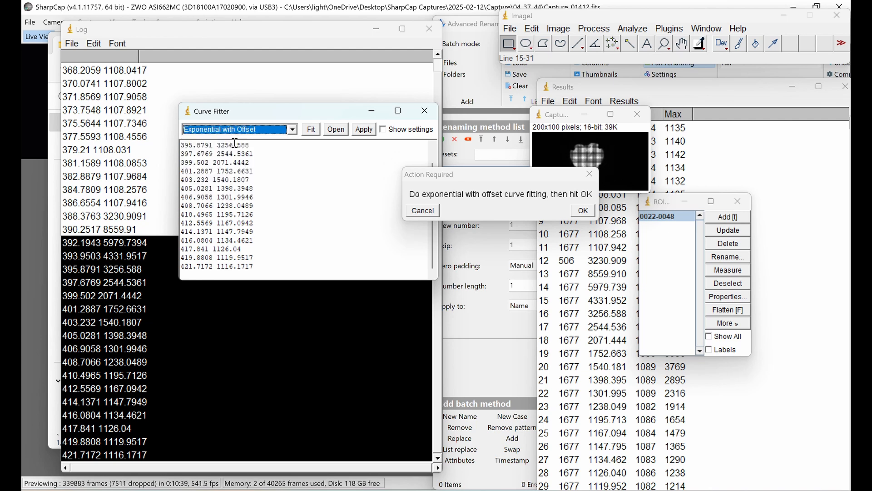
pyautogui.click(312, 131)
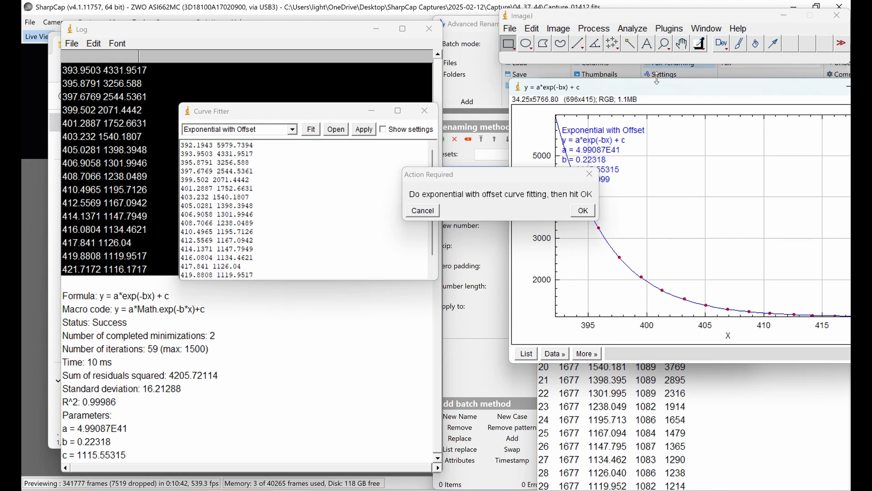
# - Move the fit plot clear of the log's fit parameters and let the macro continue past the curve fitting
pyautogui.moveTo(666, 93); pyautogui.dragTo(218, 182)
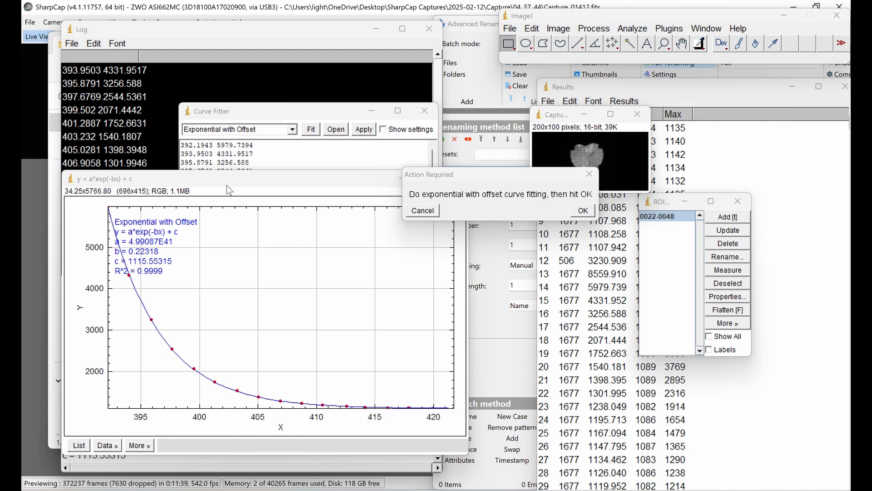
pyautogui.moveTo(227, 184); pyautogui.dragTo(360, 260)
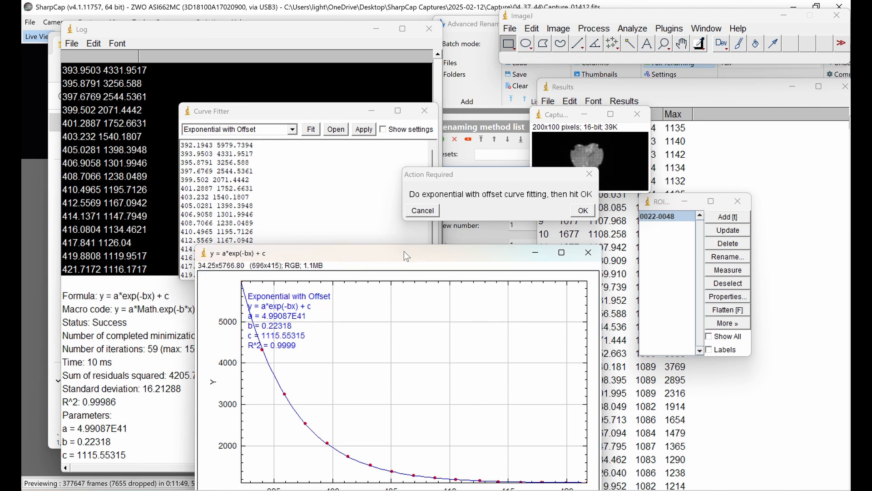
pyautogui.moveTo(394, 259); pyautogui.dragTo(505, 271)
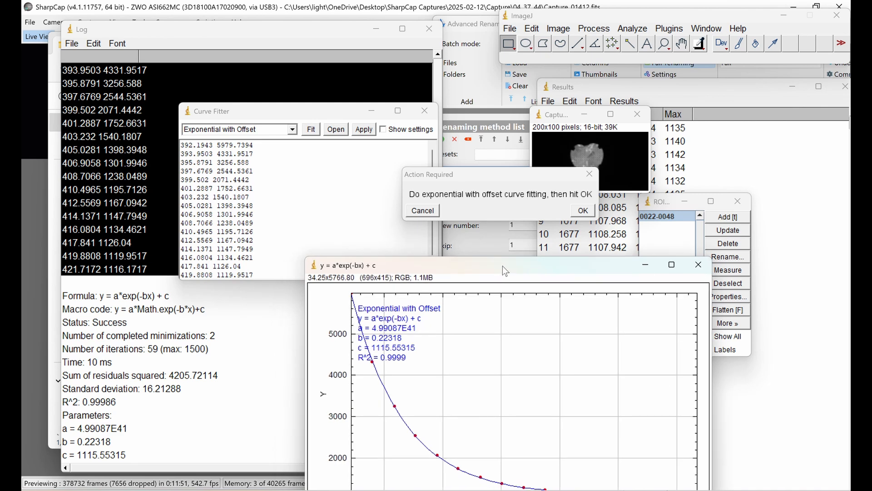
pyautogui.click(583, 211)
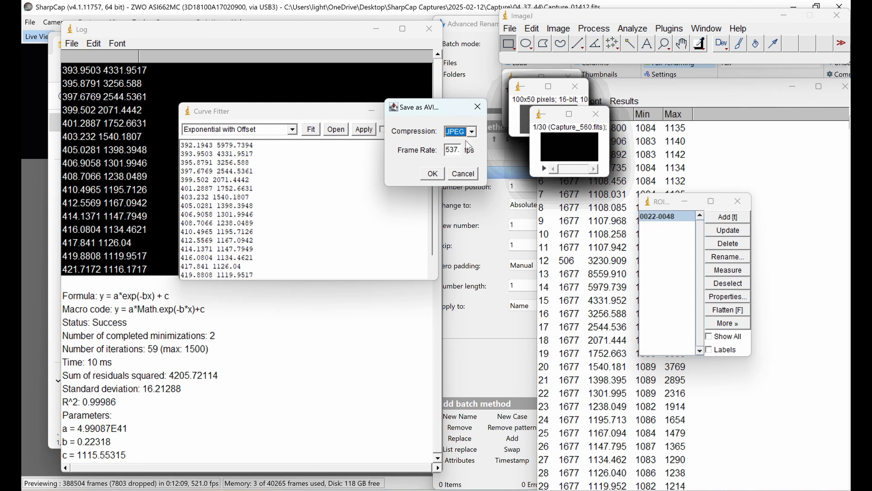
# - Set the AVI export to no compression and a frame rate of 5 fps
pyautogui.click(475, 132)
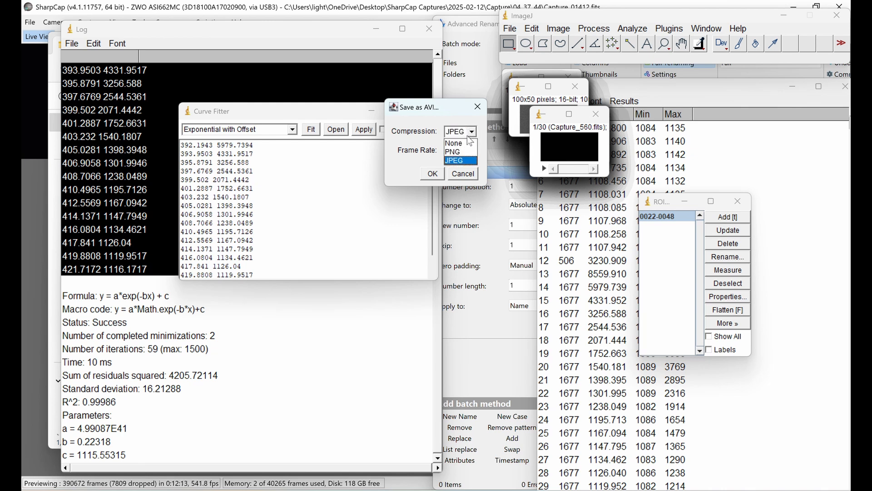
pyautogui.click(458, 143)
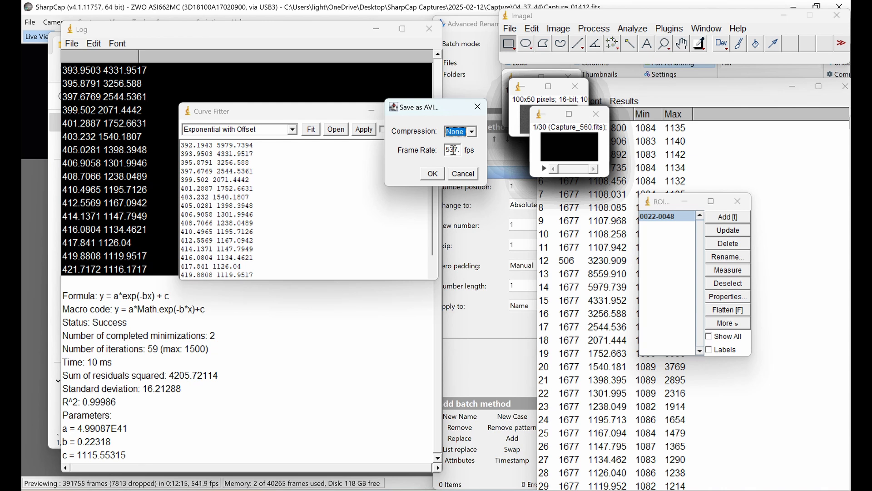
pyautogui.click(453, 150)
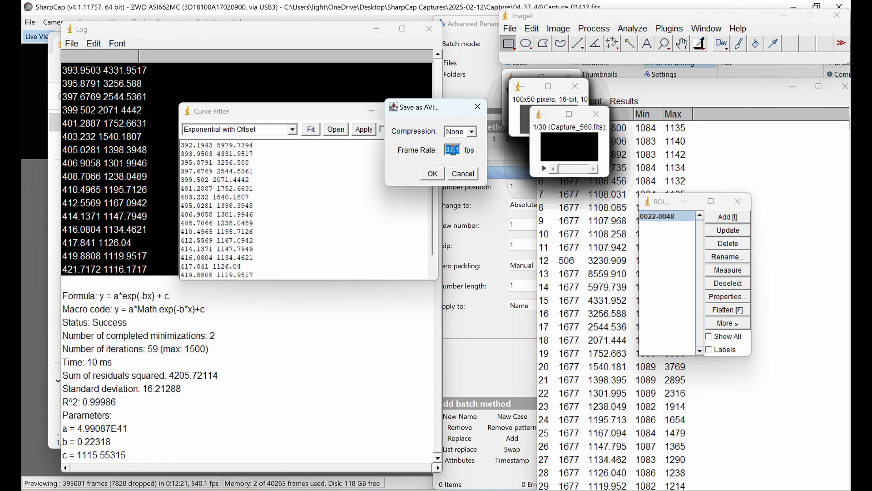
pyautogui.write('5')
pyautogui.click(432, 174)
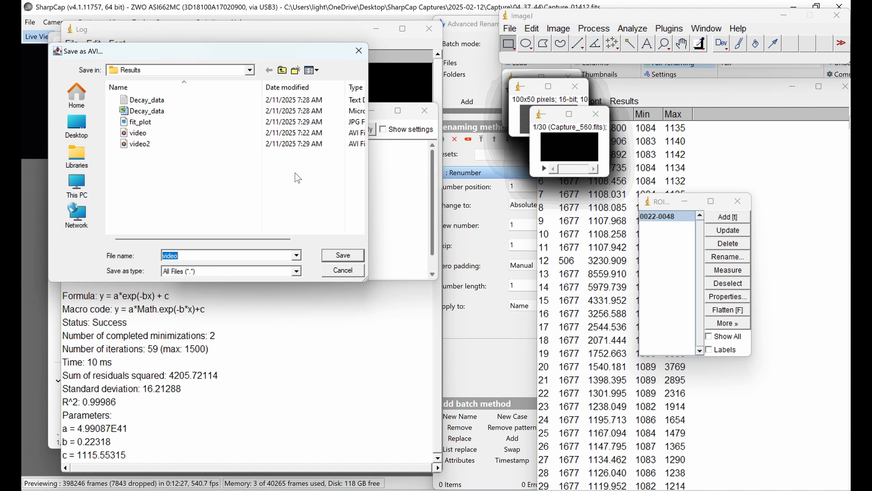
# - Save the AVI as video in the SharpCap Captures\2025-02-12\Capture\04_37_44\Results folder
pyautogui.click(283, 71)
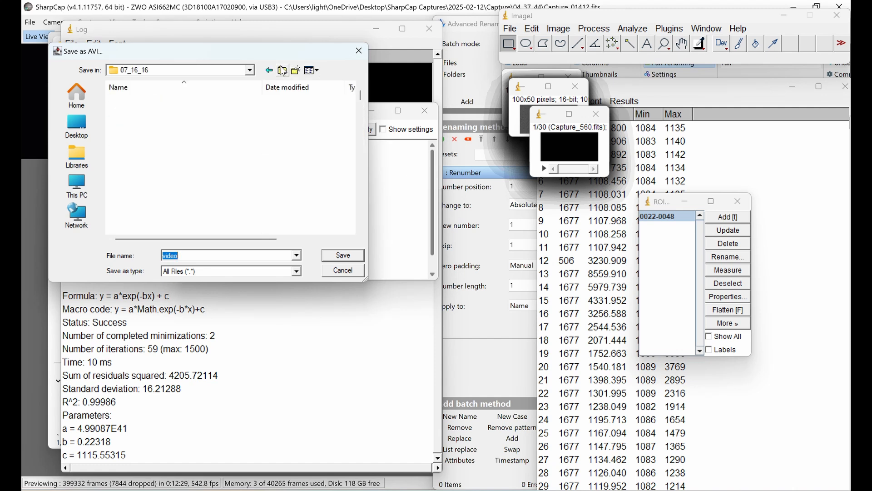
pyautogui.click(282, 70)
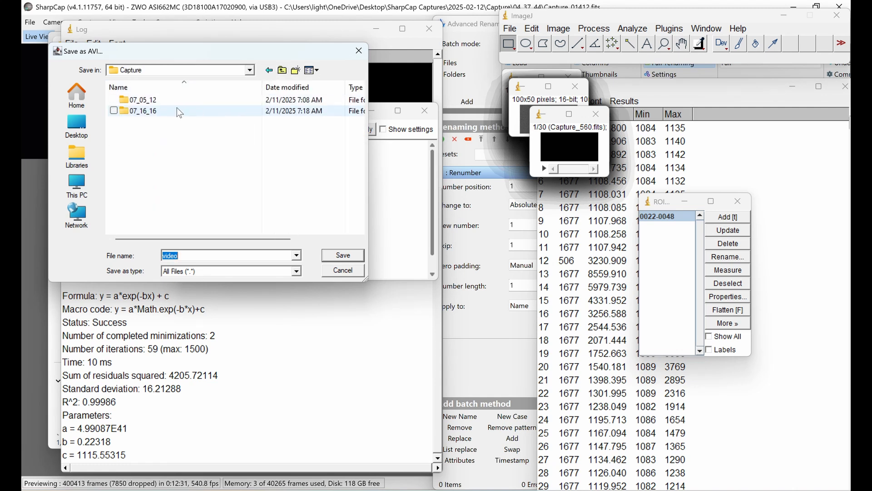
pyautogui.click(283, 70)
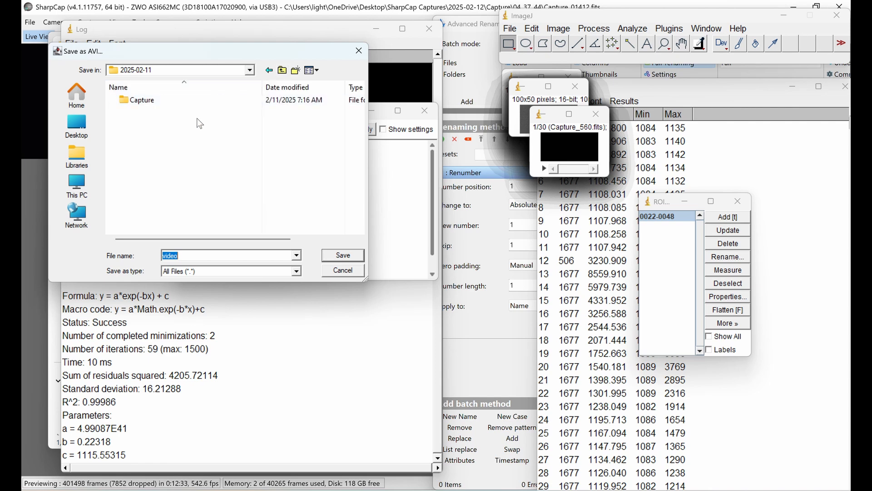
pyautogui.click(282, 70)
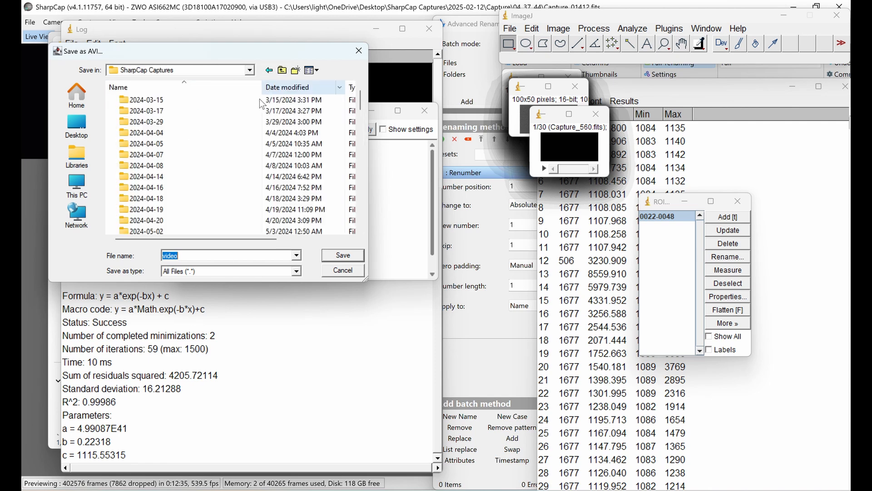
pyautogui.scroll(-20, 204, 173)
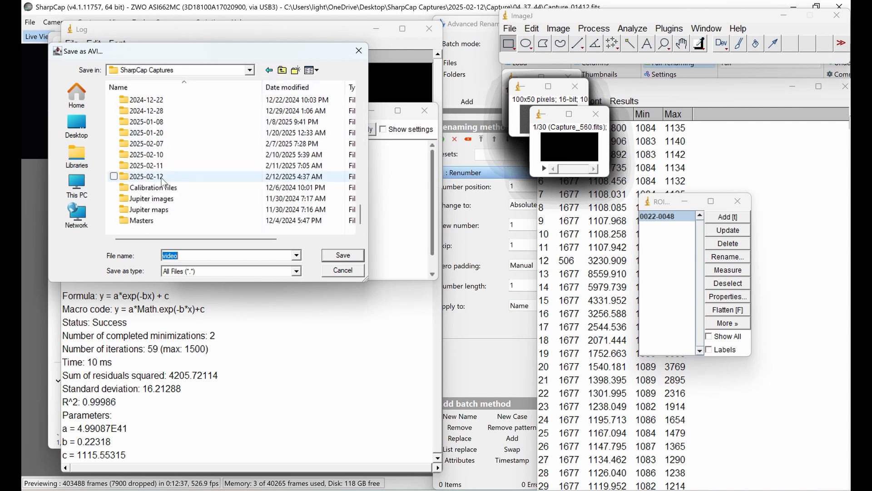
pyautogui.doubleClick(160, 177)
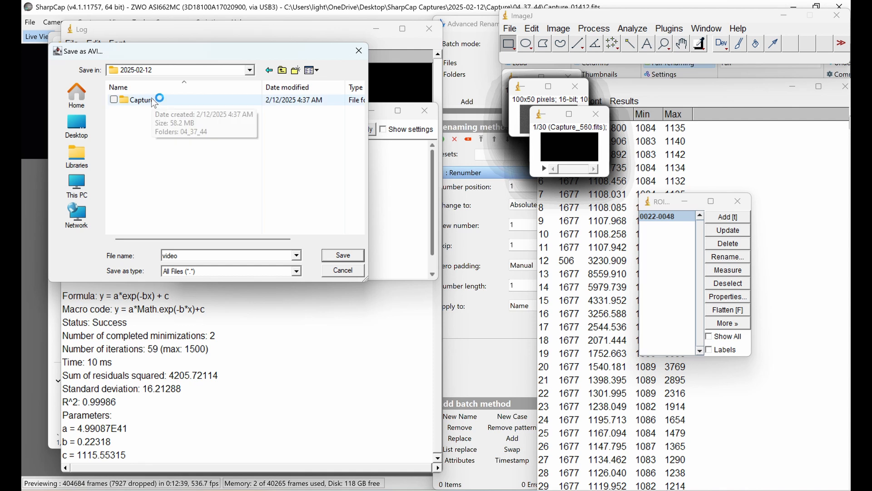
pyautogui.doubleClick(153, 100)
pyautogui.click(153, 100)
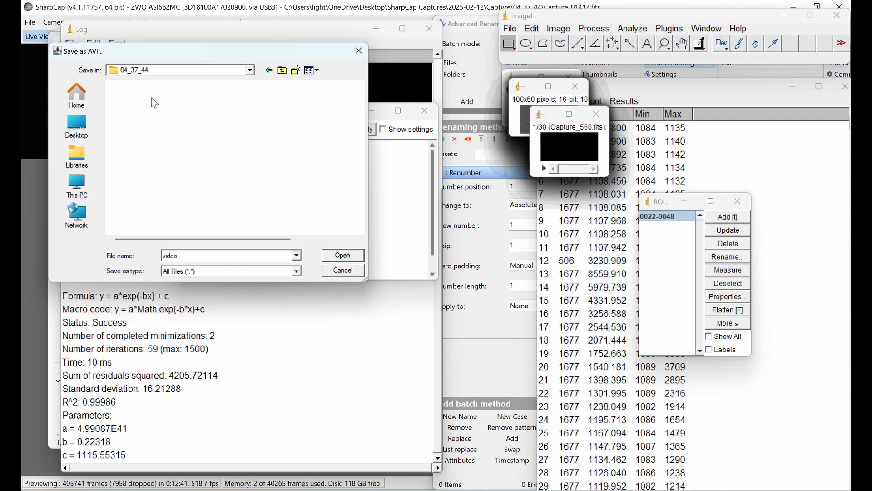
pyautogui.doubleClick(152, 101)
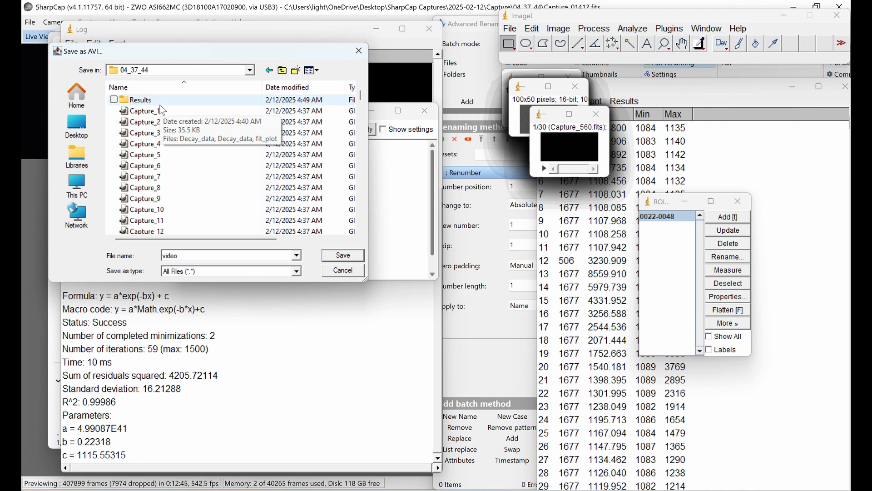
pyautogui.doubleClick(160, 105)
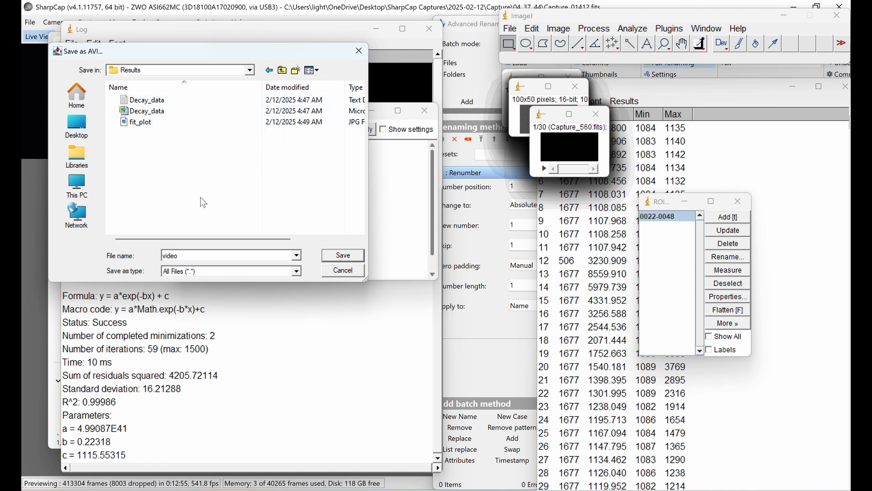
pyautogui.click(343, 256)
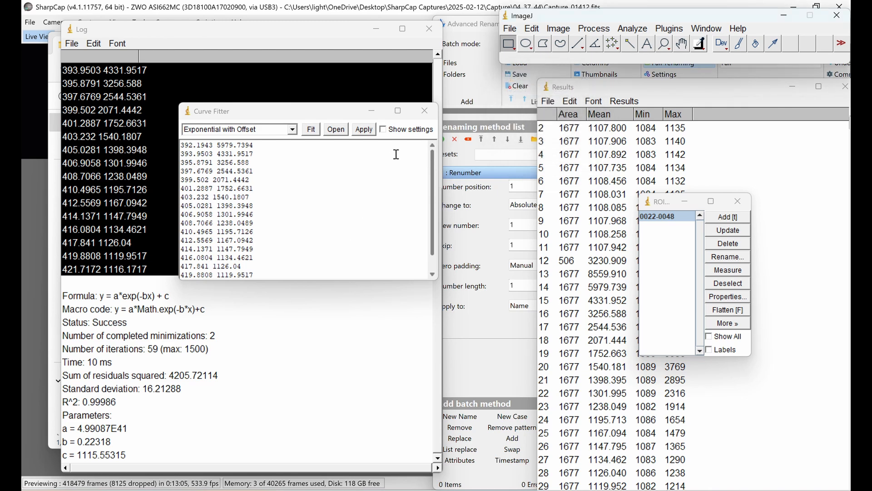
# - Close the Curve Fitter, ROI Manager and Log windows and bring the 04_37_44 folder window to the front
pyautogui.click(425, 111)
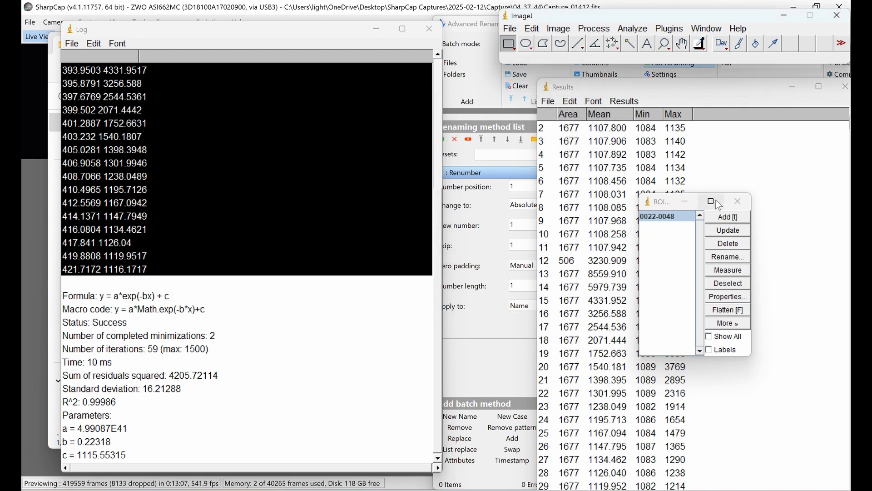
pyautogui.click(744, 201)
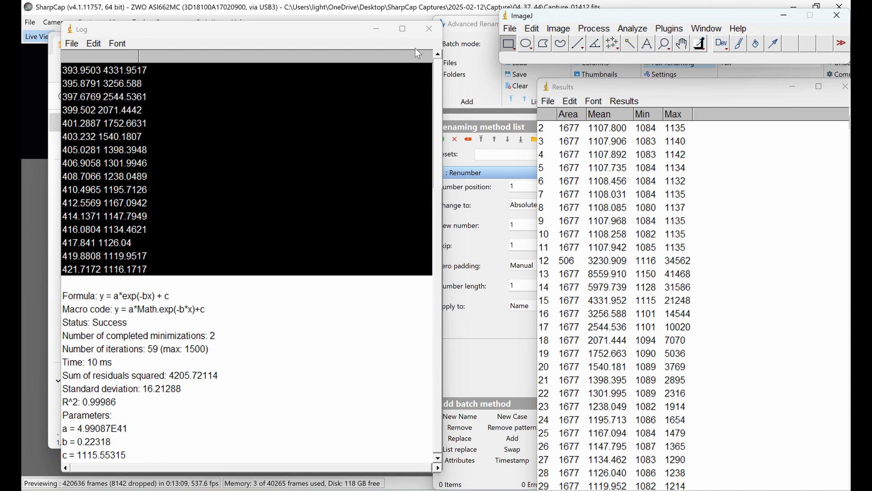
pyautogui.click(318, 32)
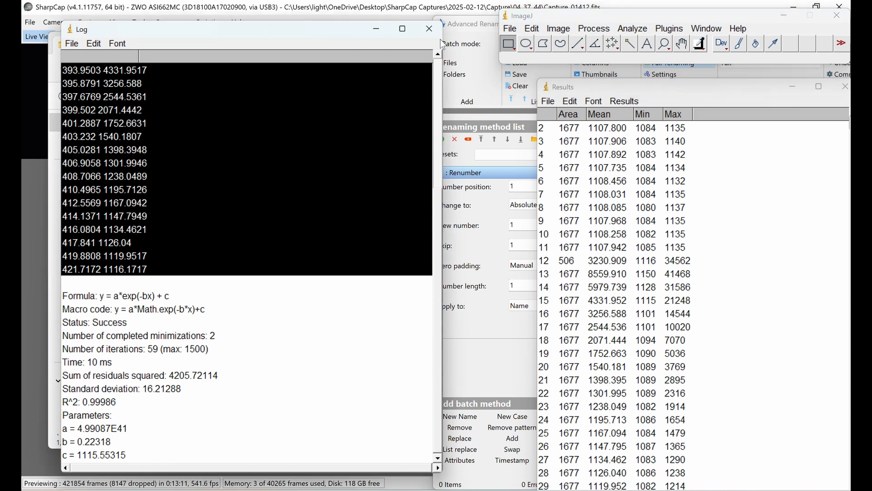
pyautogui.moveTo(301, 34); pyautogui.dragTo(309, 63)
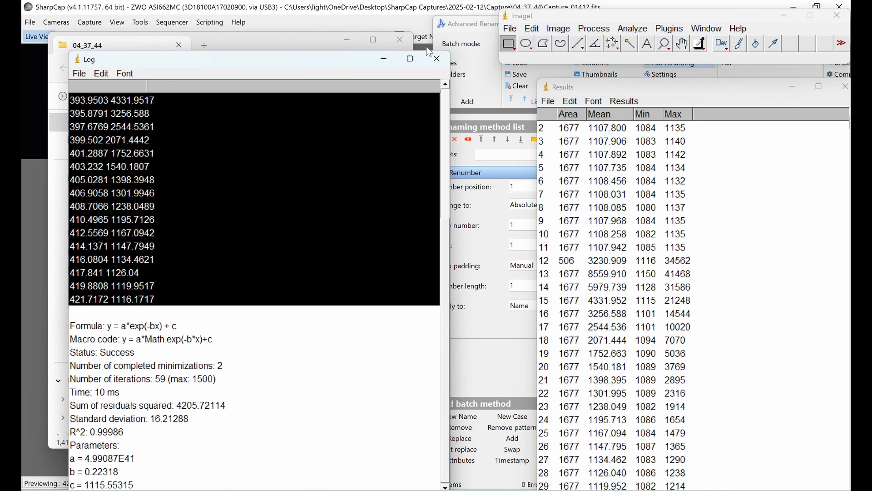
pyautogui.click(445, 66)
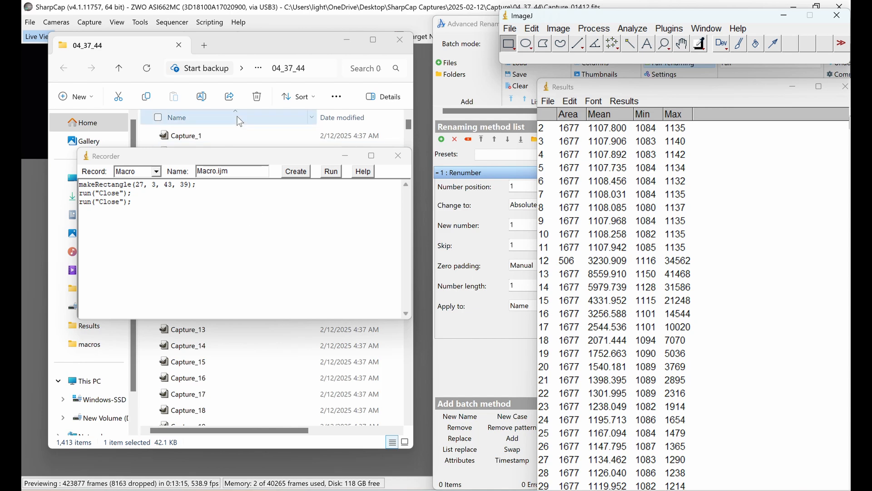
pyautogui.click(275, 36)
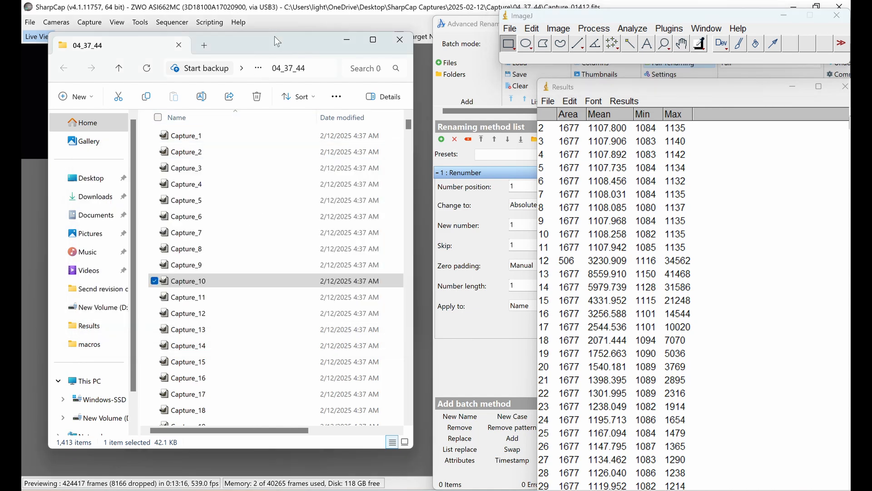
# - Refresh the 04_37_44 folder, open its Results subfolder and examine the fit_plot image enlarged, closing the image viewer when done
pyautogui.click(146, 70)
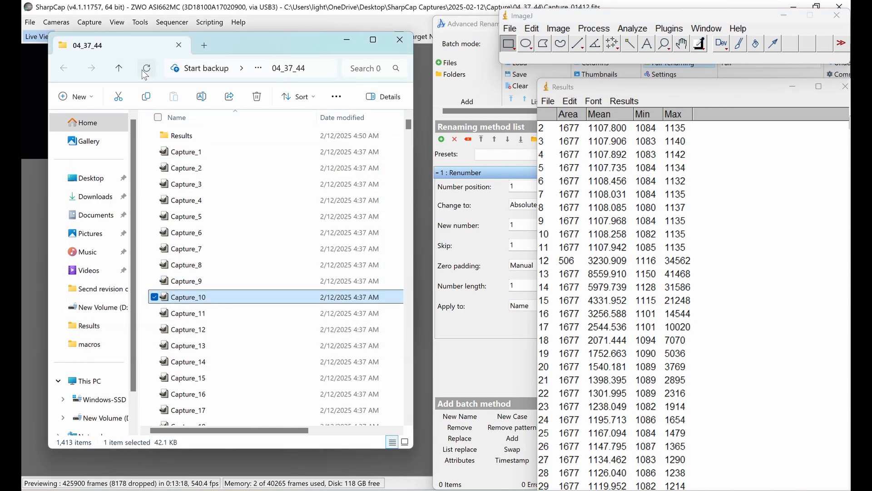
pyautogui.click(213, 137)
pyautogui.doubleClick(214, 136)
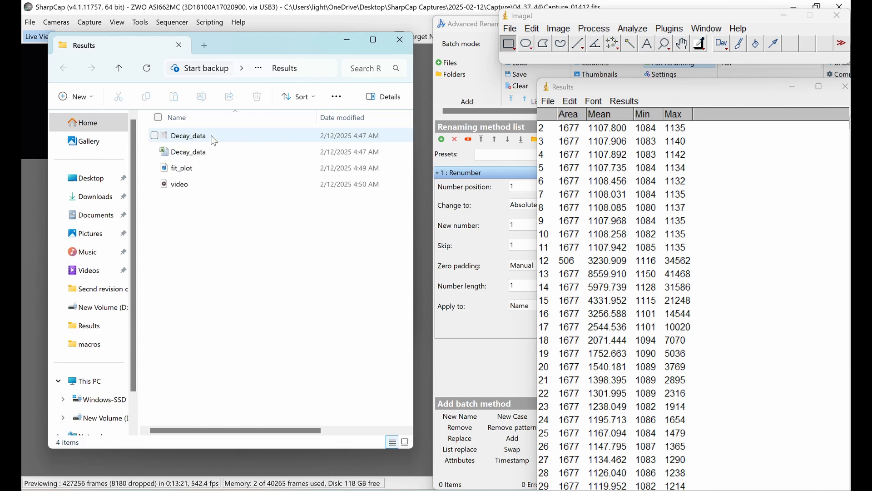
pyautogui.doubleClick(203, 169)
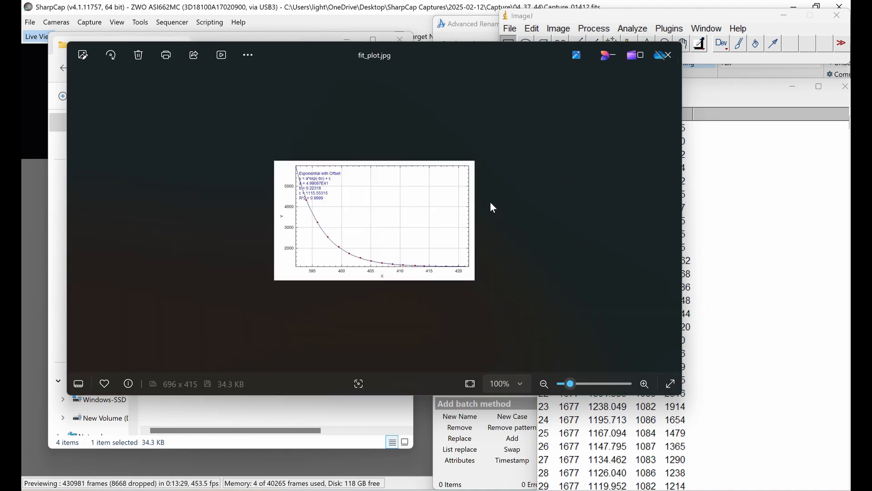
pyautogui.scroll(5, 377, 222)
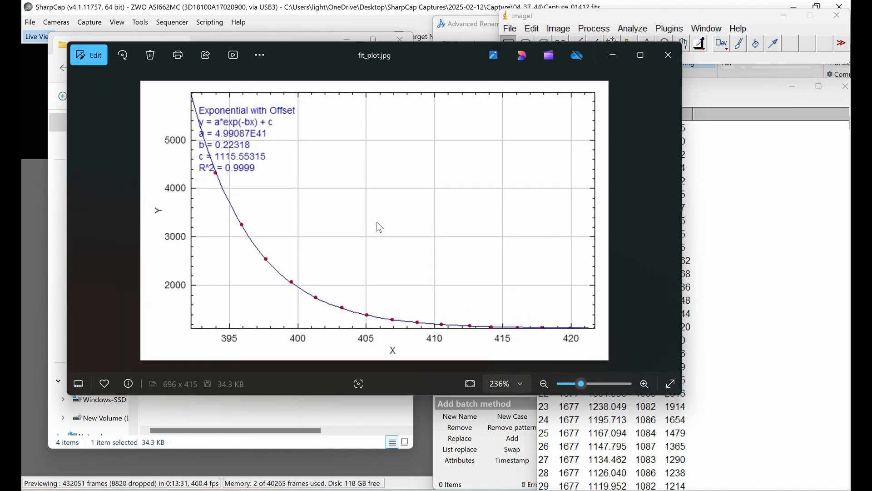
pyautogui.click(667, 56)
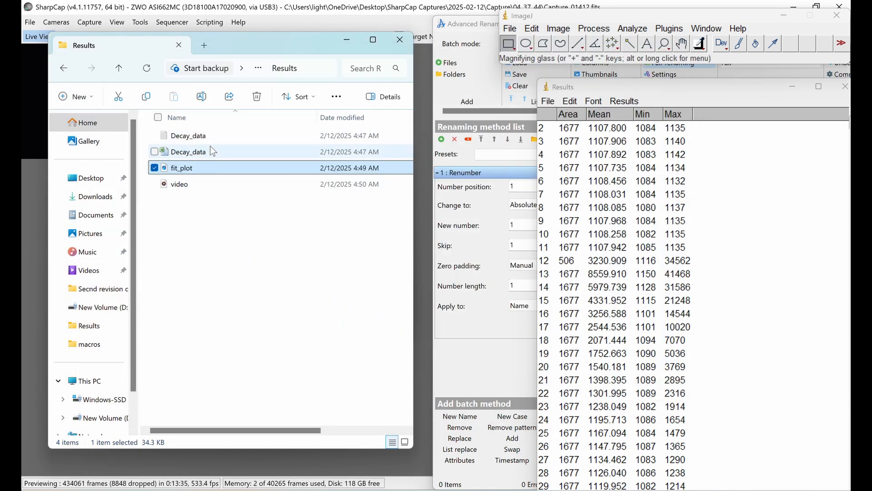
# - Load the video file from the Results folder into ImageJ as a virtual stack, reading from frame 1 to the end
pyautogui.click(218, 187)
pyautogui.moveTo(217, 186); pyautogui.dragTo(583, 35)
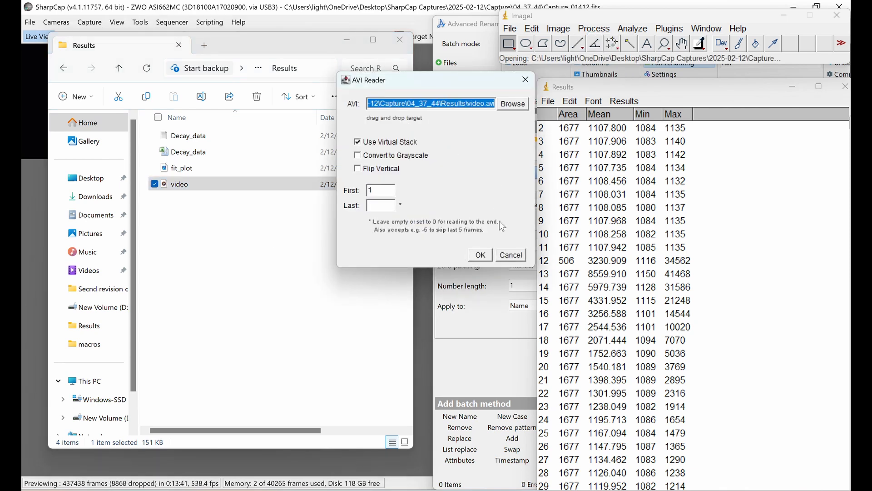
pyautogui.click(482, 256)
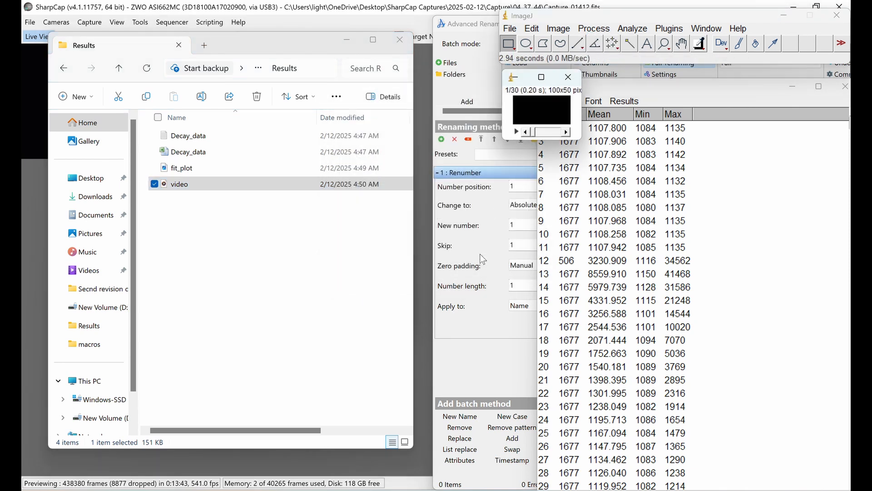
# - Magnify the video.avi stack to 400% and play its frames as an animation
pyautogui.click(664, 44)
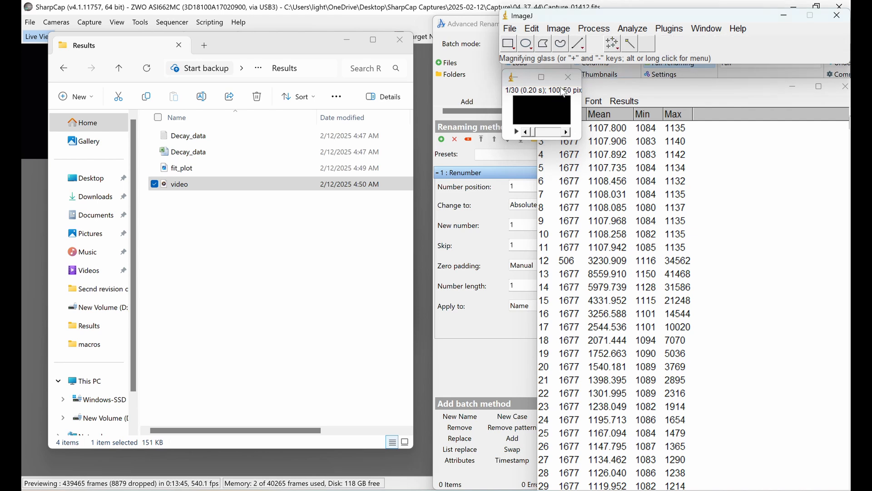
pyautogui.click(543, 103)
pyautogui.click(543, 103)
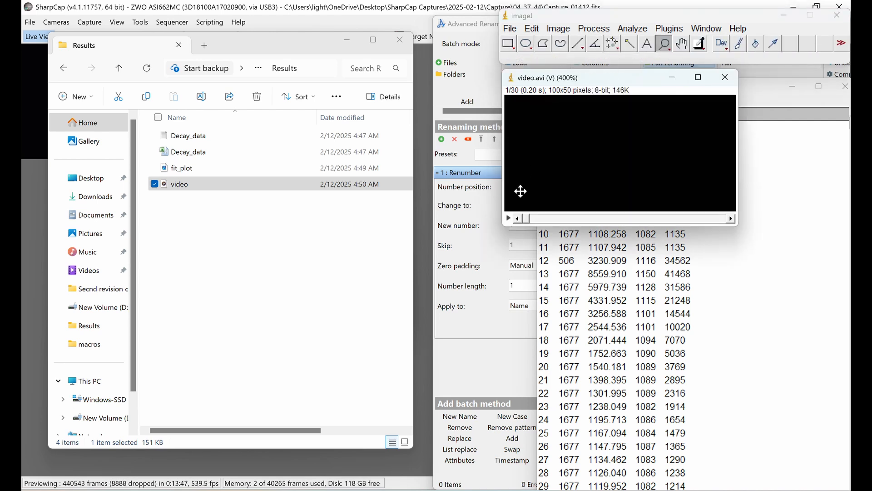
pyautogui.click(509, 219)
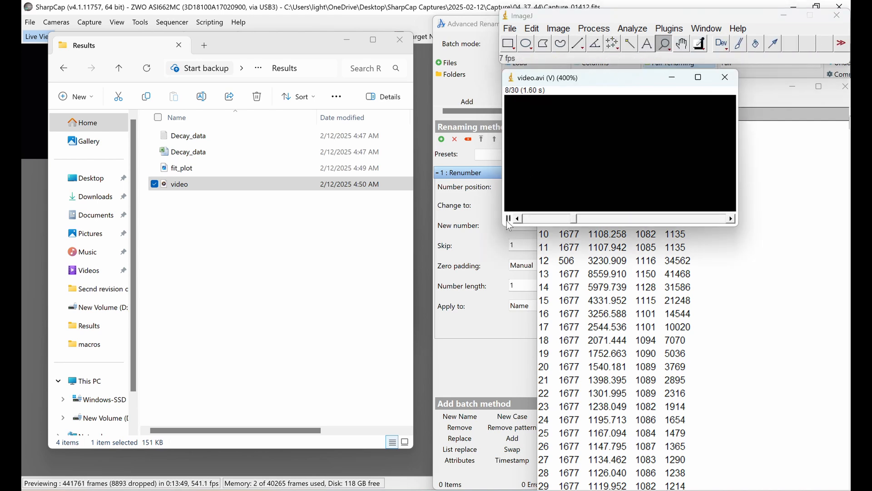